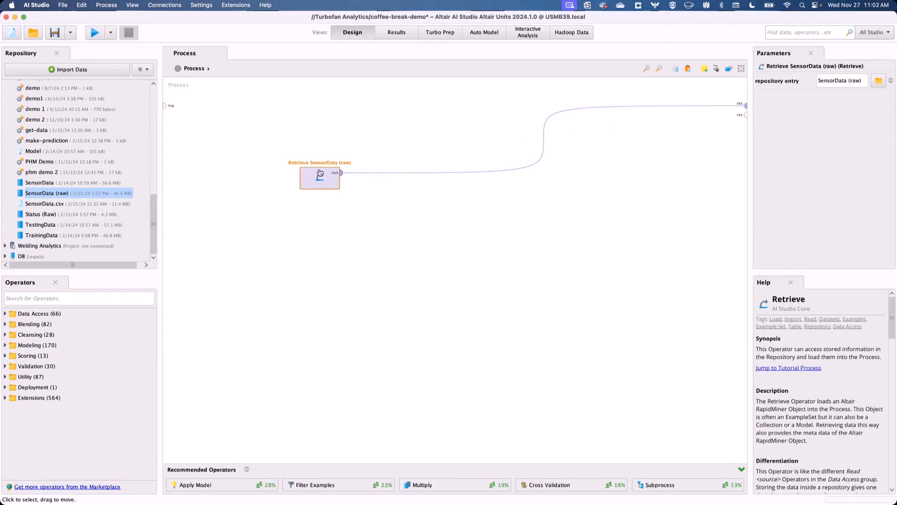
- Run the process and browse the retrieved SensorData (raw) example set table
{"action": "left_click", "coordinate": [95, 32]}
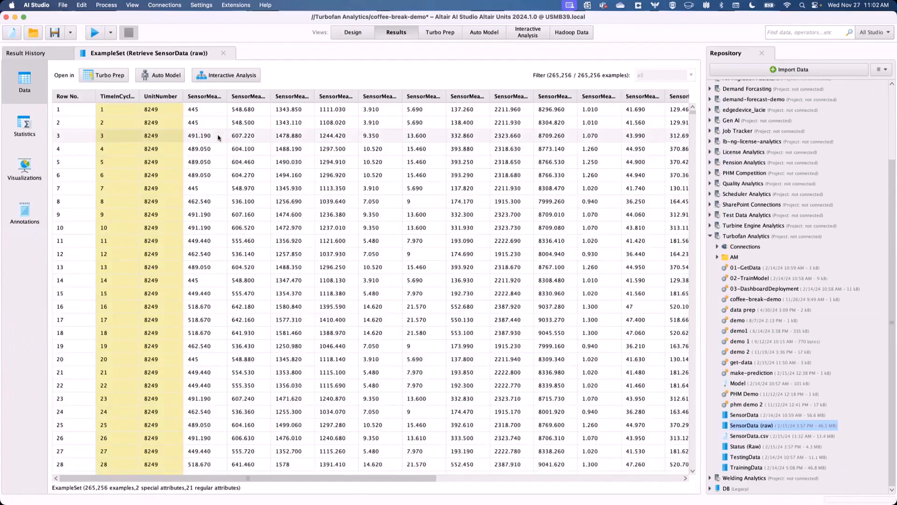
{"action": "scroll", "coordinate": [291, 481], "scroll_direction": "right", "scroll_amount": 5}
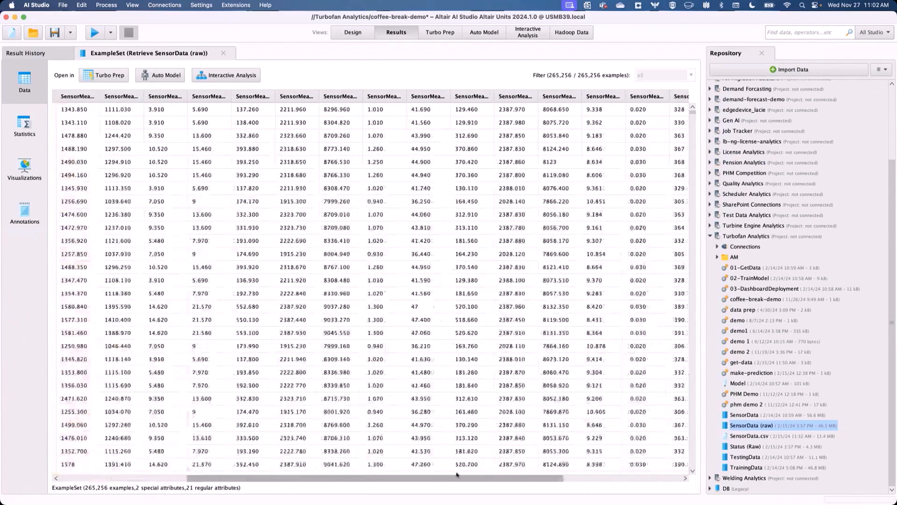
{"action": "scroll", "coordinate": [341, 472], "scroll_direction": "left", "scroll_amount": 5}
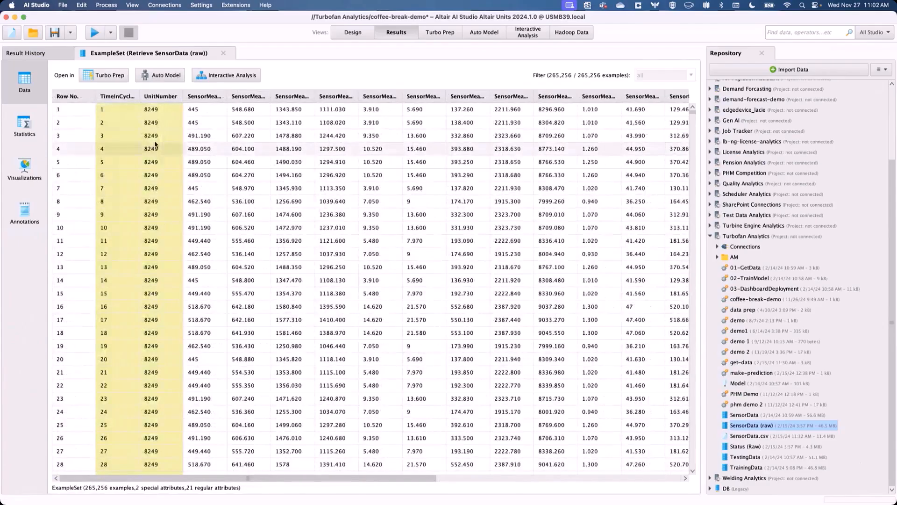
{"action": "left_click_drag", "start_coordinate": [150, 109], "coordinate": [164, 347]}
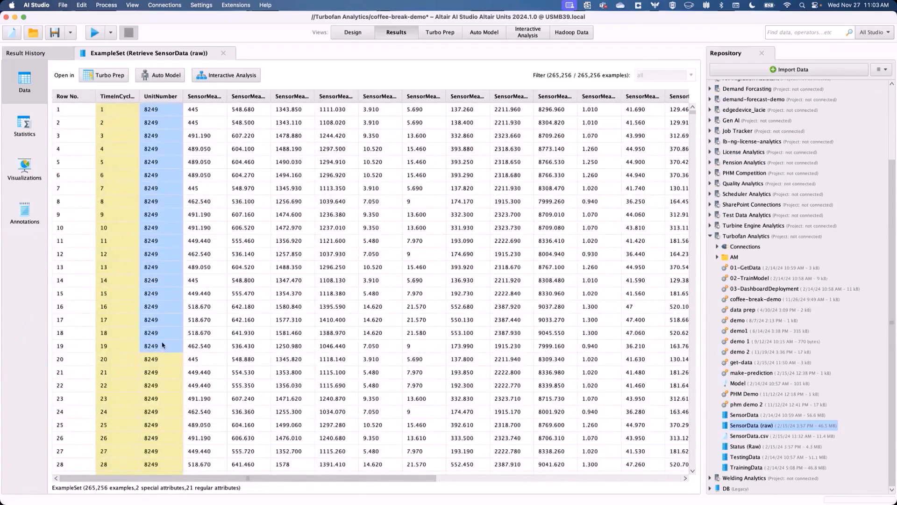
{"action": "left_click_drag", "start_coordinate": [115, 113], "coordinate": [108, 281]}
{"action": "left_click_drag", "start_coordinate": [151, 127], "coordinate": [146, 215]}
{"action": "left_click_drag", "start_coordinate": [126, 149], "coordinate": [129, 269]}
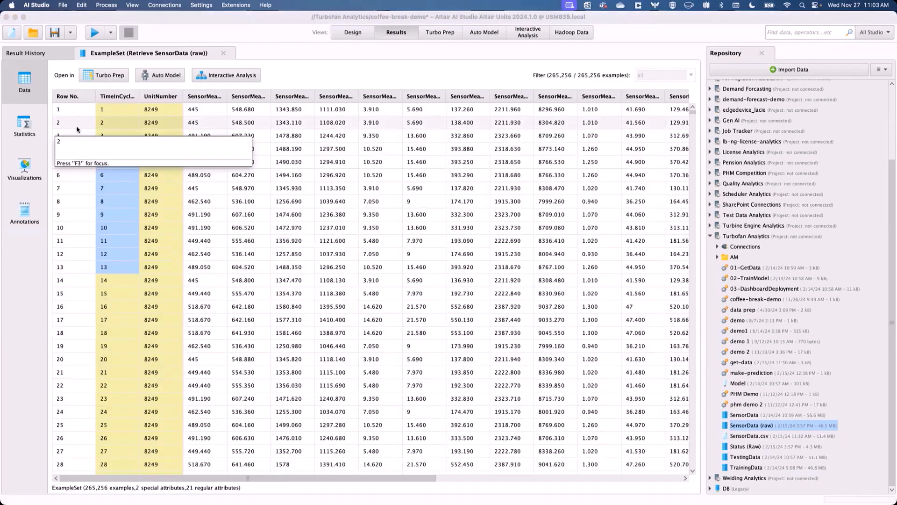
- Examine the attribute statistics of the SensorData (raw) example set
{"action": "left_click", "coordinate": [40, 130]}
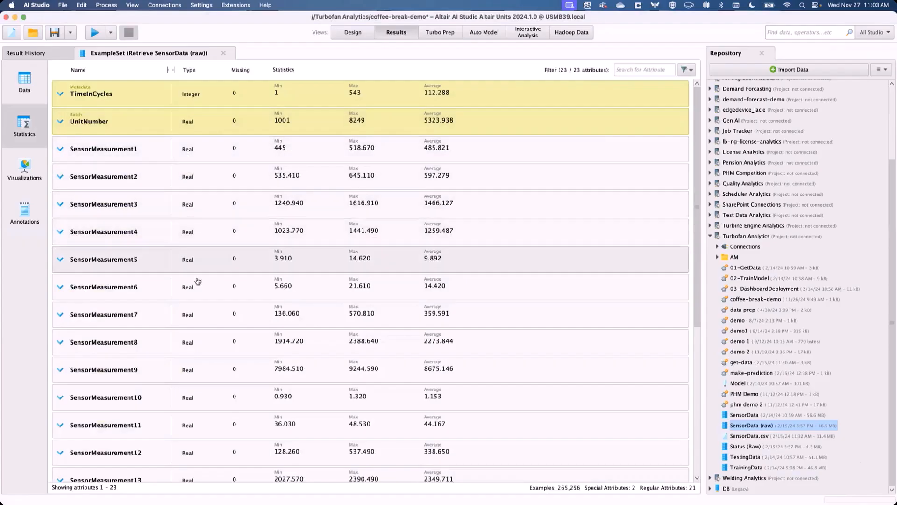
{"action": "scroll", "coordinate": [201, 281], "scroll_direction": "down", "scroll_amount": 3}
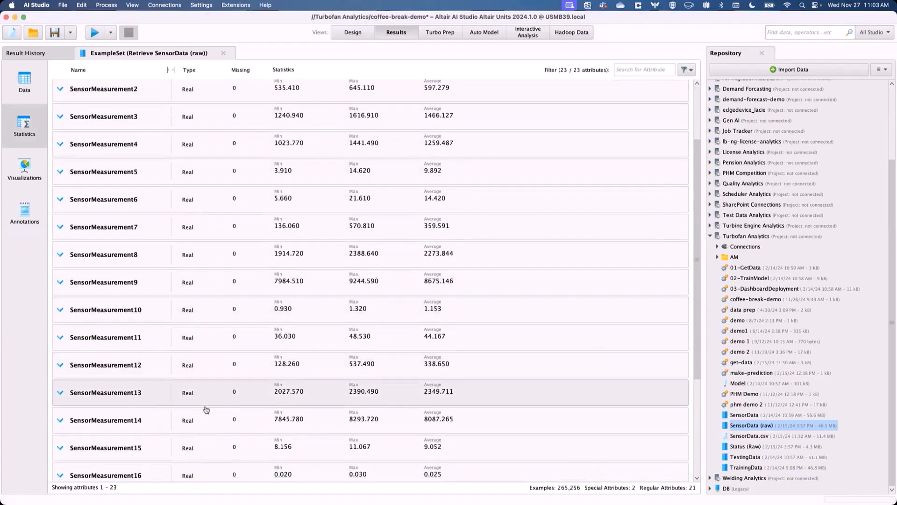
{"action": "scroll", "coordinate": [205, 387], "scroll_direction": "down", "scroll_amount": 6}
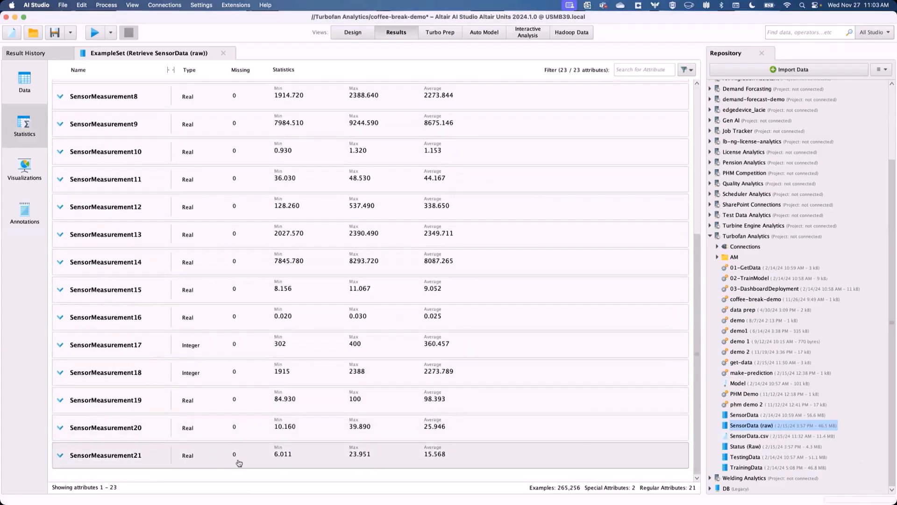
{"action": "scroll", "coordinate": [247, 374], "scroll_direction": "up", "scroll_amount": 4}
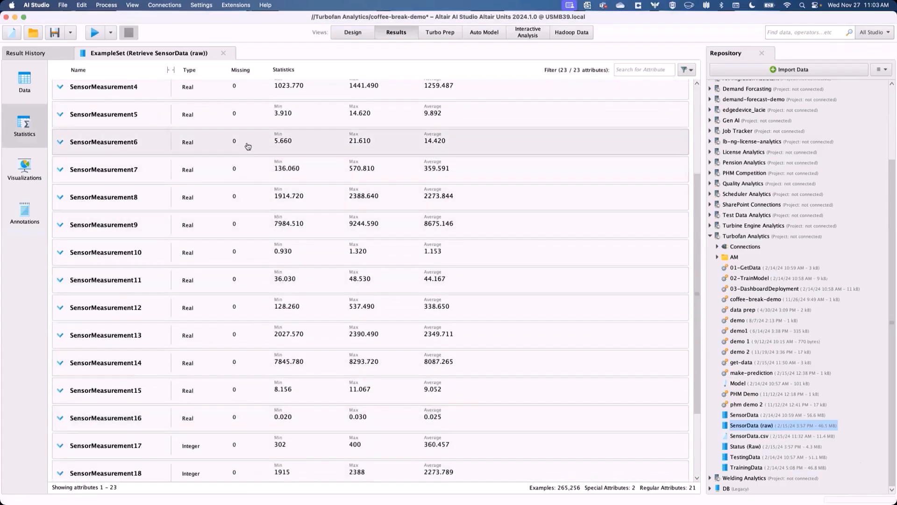
{"action": "scroll", "coordinate": [253, 150], "scroll_direction": "up", "scroll_amount": 2}
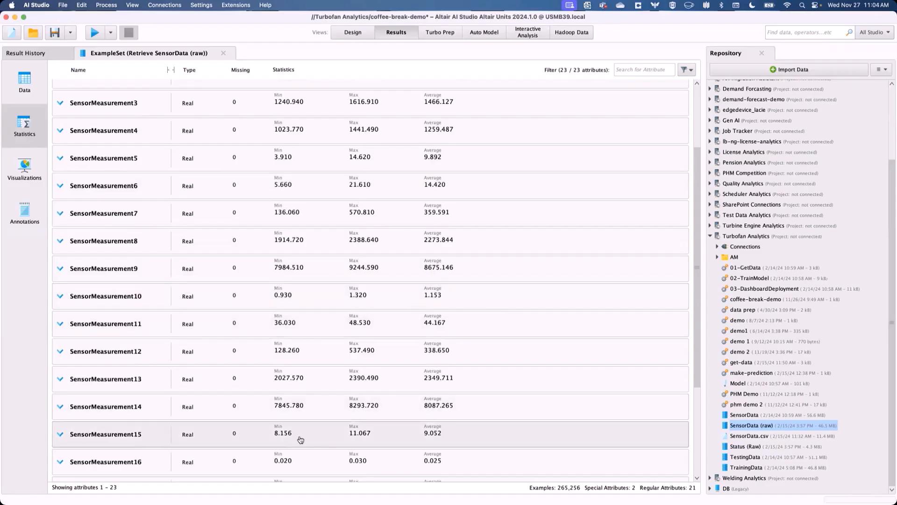
{"action": "scroll", "coordinate": [357, 405], "scroll_direction": "up", "scroll_amount": 4}
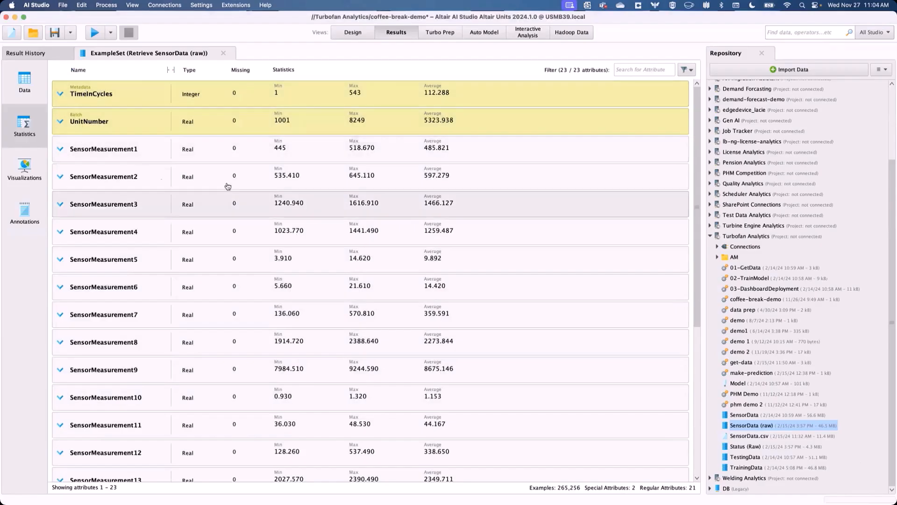
{"action": "scroll", "coordinate": [257, 394], "scroll_direction": "down", "scroll_amount": 5}
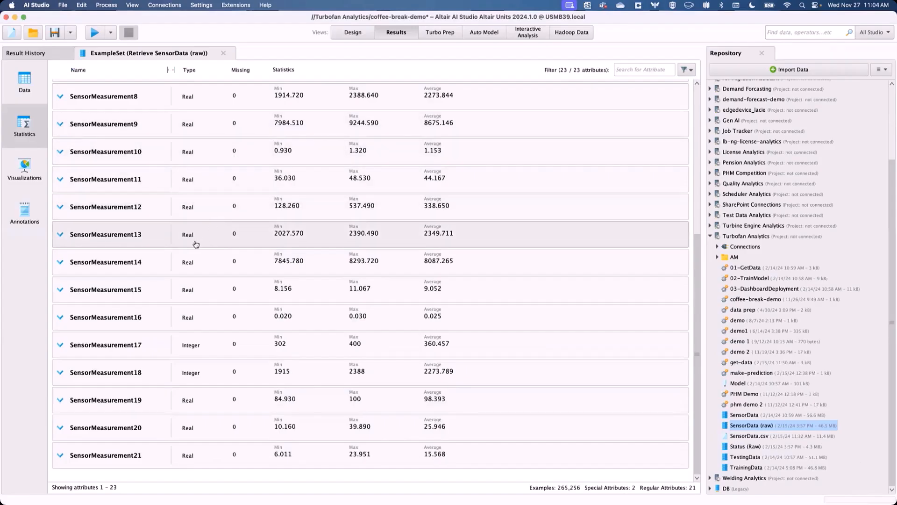
{"action": "scroll", "coordinate": [252, 276], "scroll_direction": "up", "scroll_amount": 10}
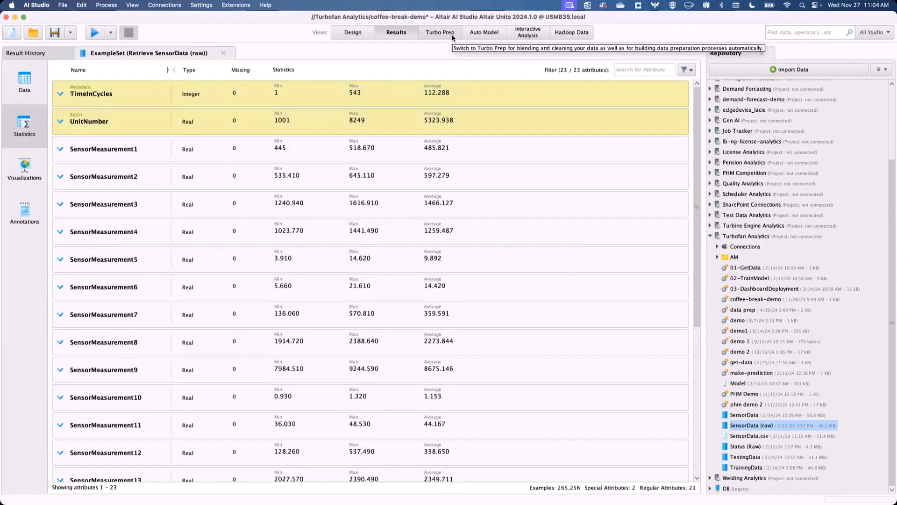
- Open Turbo Prep and browse the SensorData (raw) and Status (Raw) data sets
{"action": "left_click", "coordinate": [452, 37]}
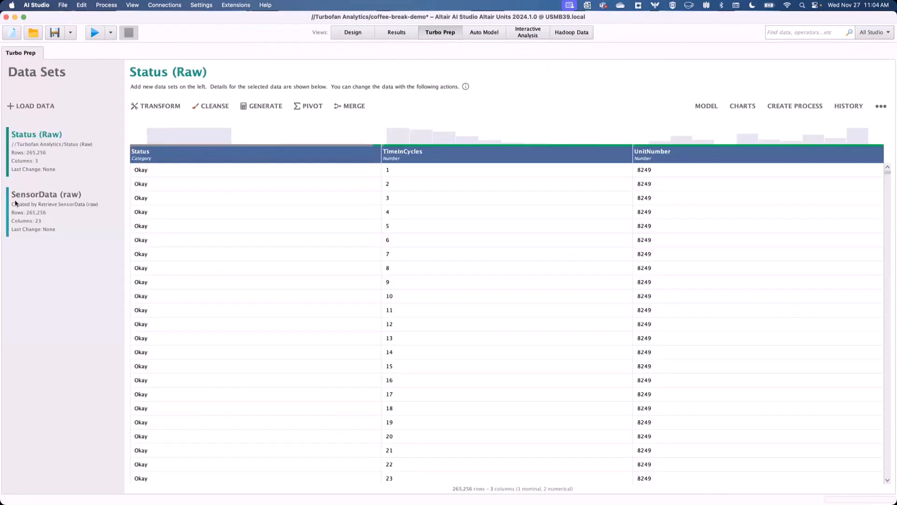
{"action": "left_click", "coordinate": [42, 204]}
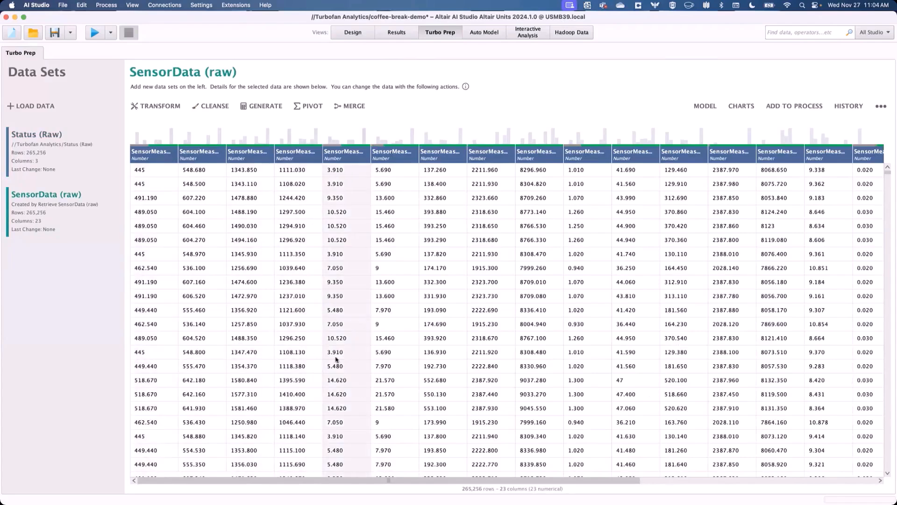
{"action": "left_click_drag", "start_coordinate": [436, 481], "coordinate": [895, 372]}
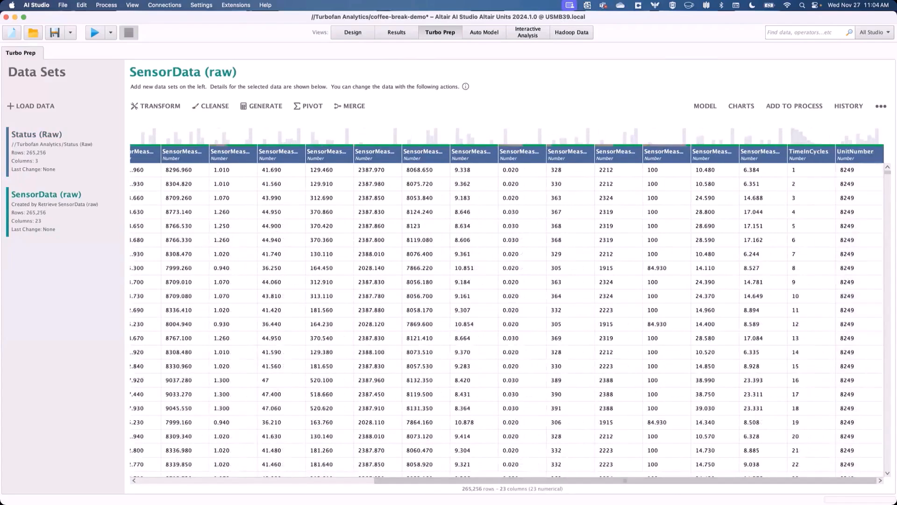
{"action": "left_click", "coordinate": [29, 145]}
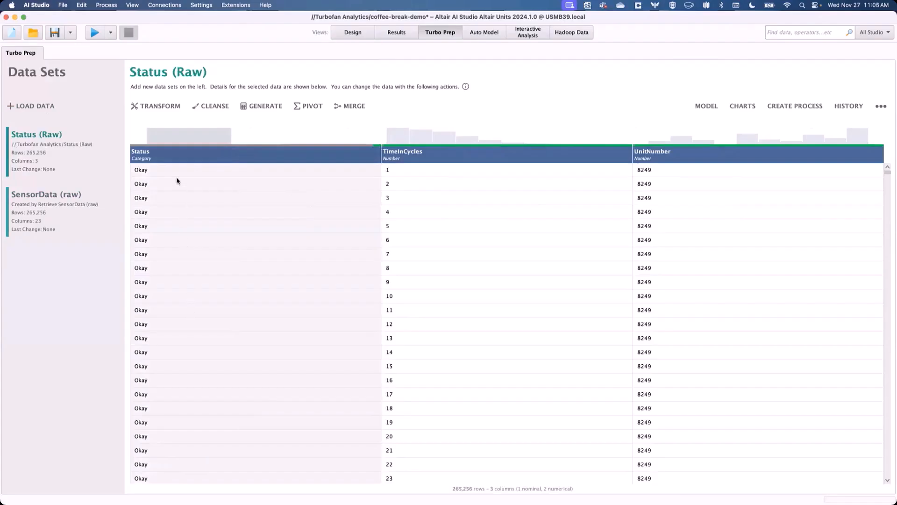
- Inspect the column details of the Status column in Status (Raw) and close them
{"action": "mouse_move", "coordinate": [179, 132]}
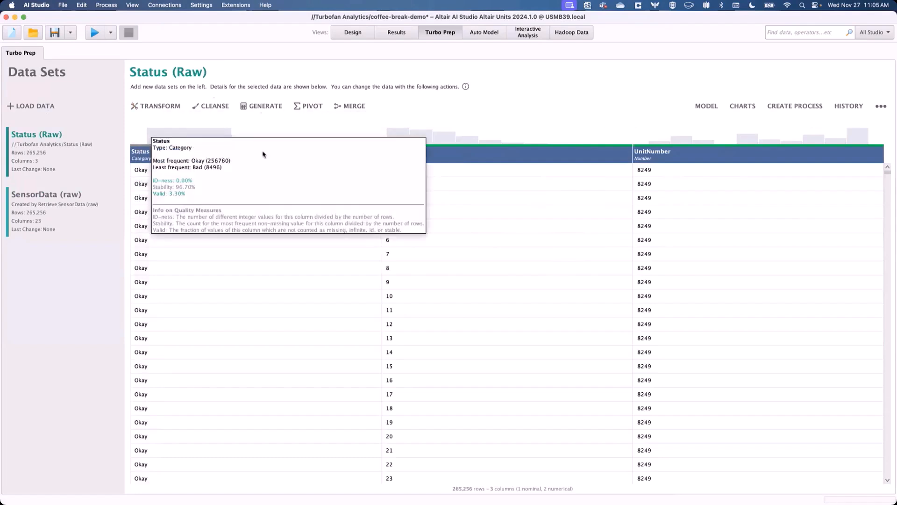
{"action": "mouse_move", "coordinate": [220, 134]}
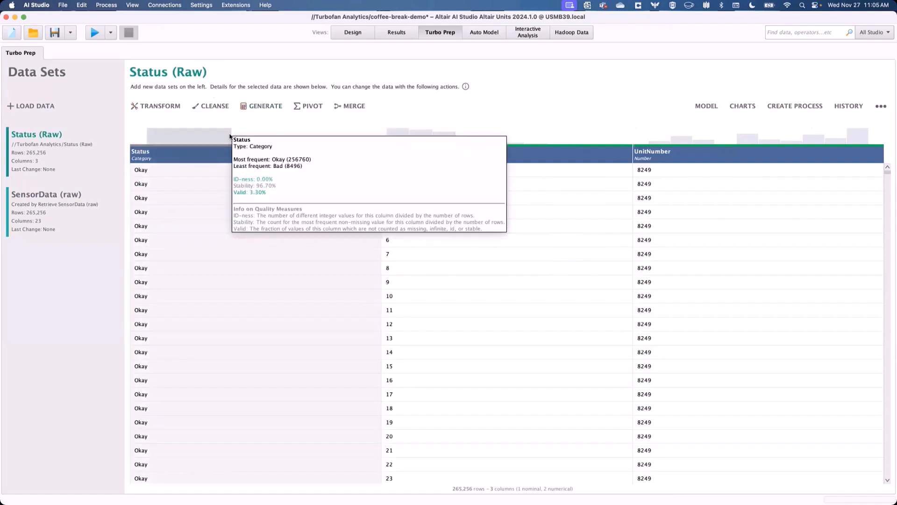
{"action": "right_click", "coordinate": [218, 157]}
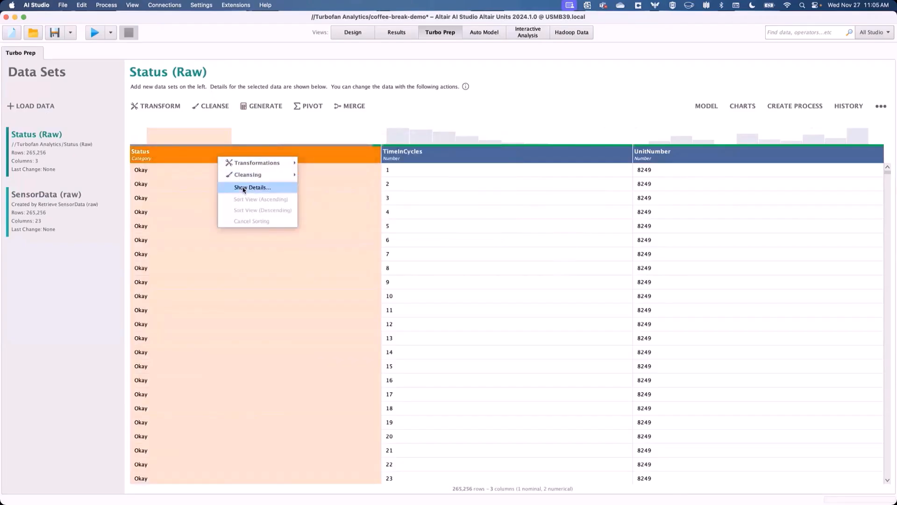
{"action": "left_click", "coordinate": [242, 188]}
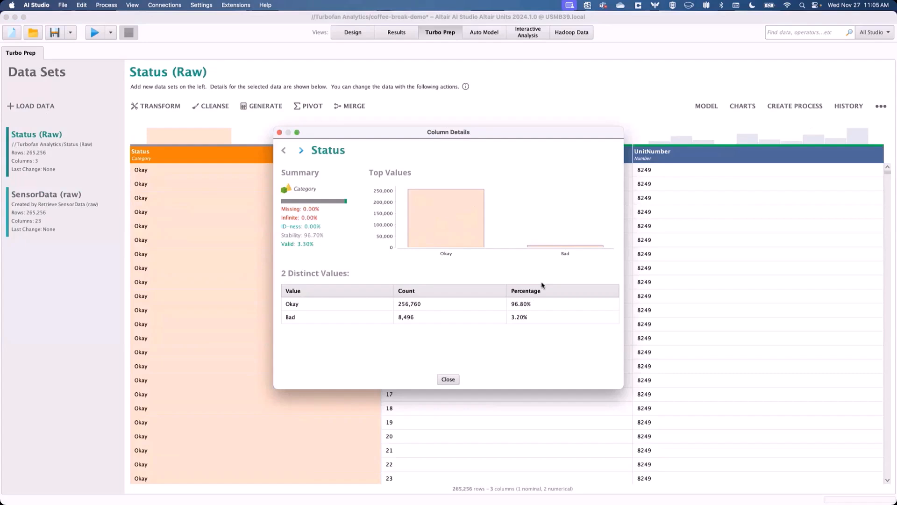
{"action": "left_click", "coordinate": [455, 380]}
{"action": "left_click", "coordinate": [455, 379]}
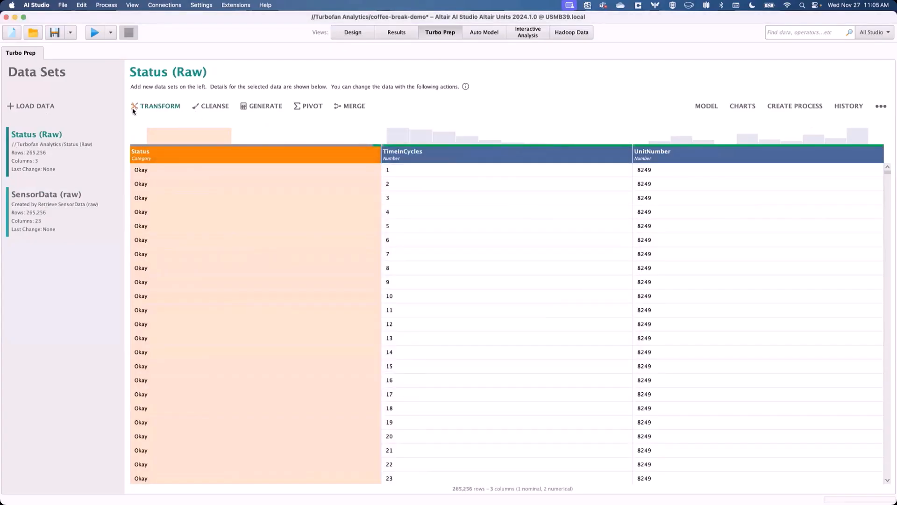
{"action": "left_click", "coordinate": [147, 107]}
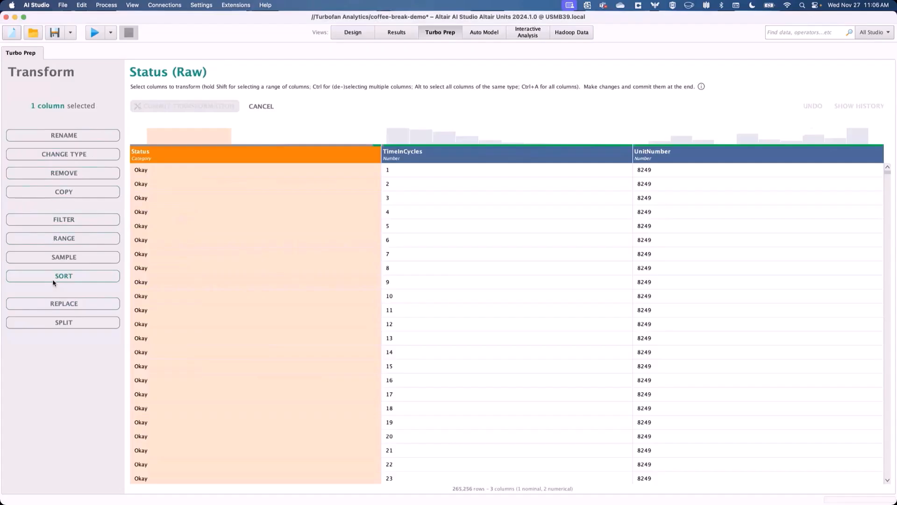
{"action": "left_click", "coordinate": [261, 107]}
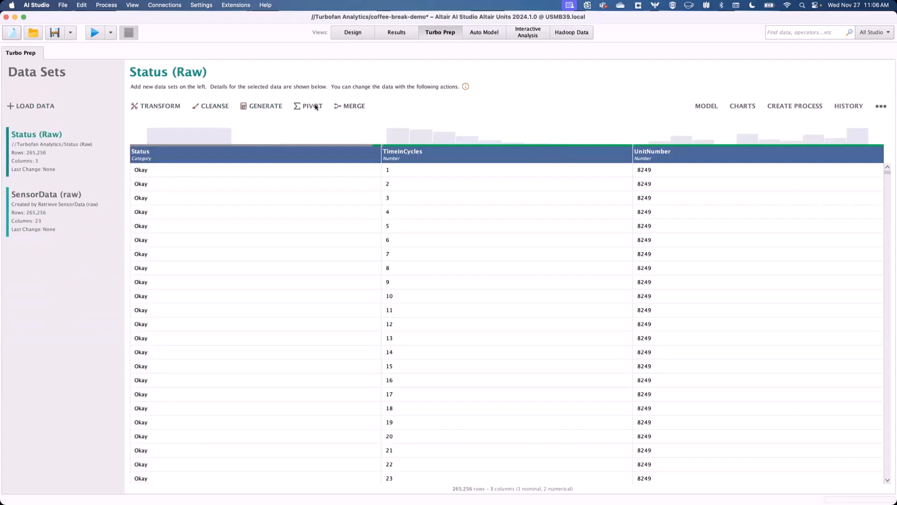
{"action": "scroll", "coordinate": [697, 364], "scroll_direction": "down", "scroll_amount": 15}
{"action": "scroll", "coordinate": [698, 358], "scroll_direction": "up", "scroll_amount": 15}
- Start merging SensorData (raw) with the Status (Raw) data set
{"action": "left_click", "coordinate": [40, 194]}
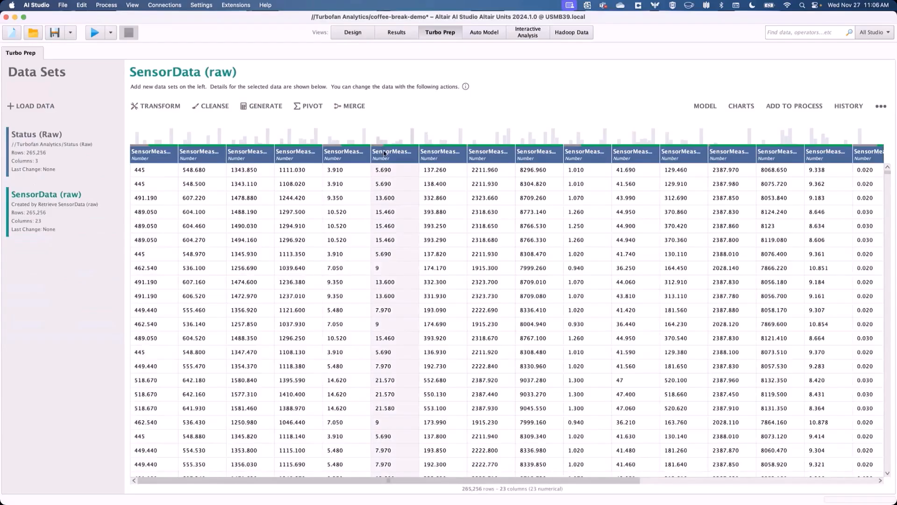
{"action": "left_click", "coordinate": [350, 107]}
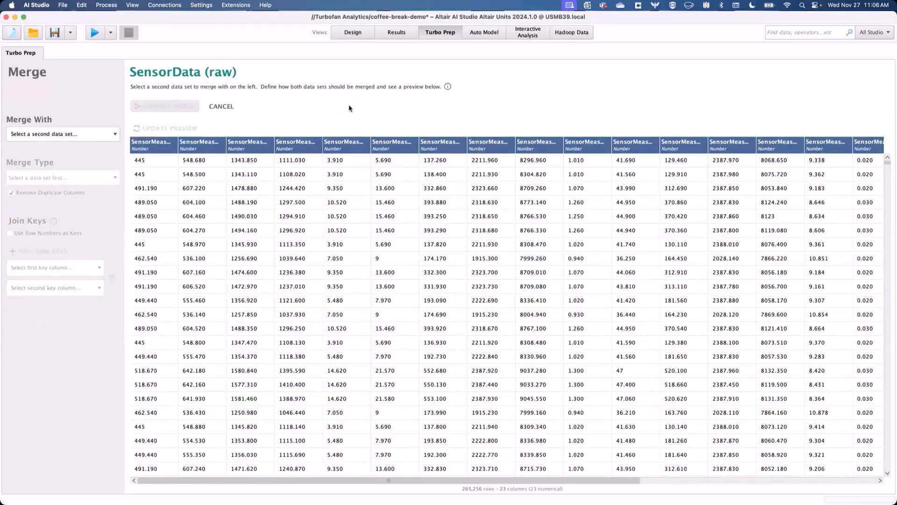
{"action": "left_click", "coordinate": [78, 133]}
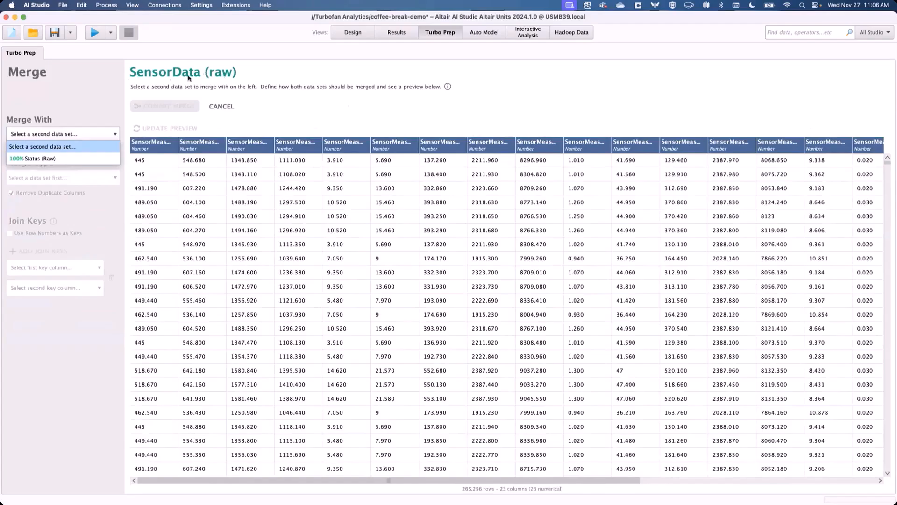
{"action": "left_click", "coordinate": [51, 158]}
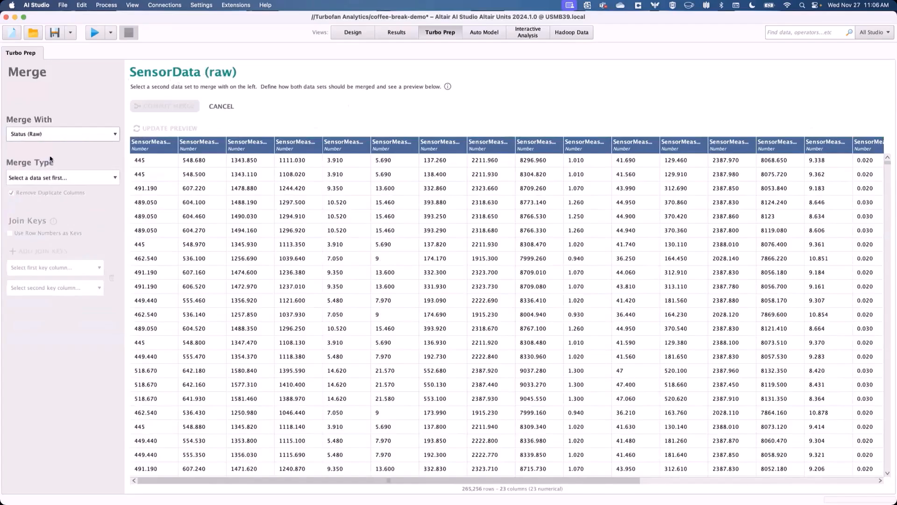
- Set the merge type to Inner Join
{"action": "left_click", "coordinate": [61, 180]}
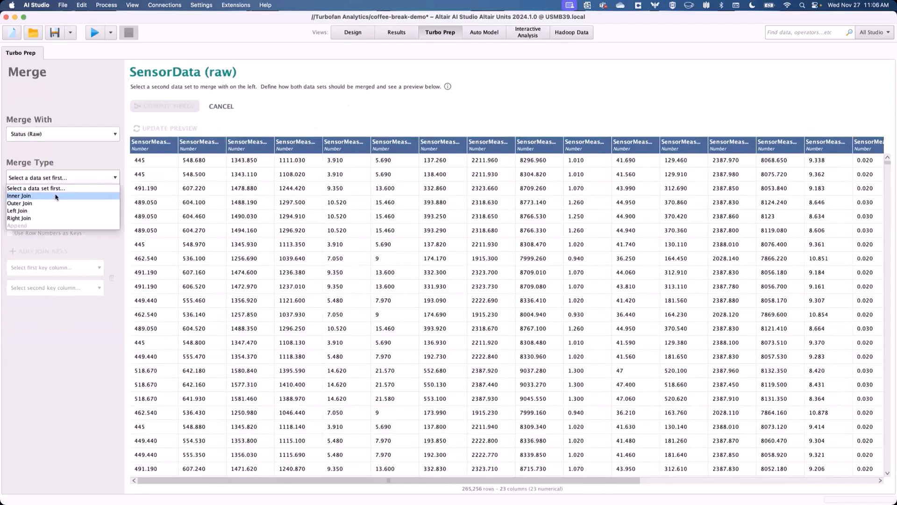
{"action": "left_click", "coordinate": [56, 196]}
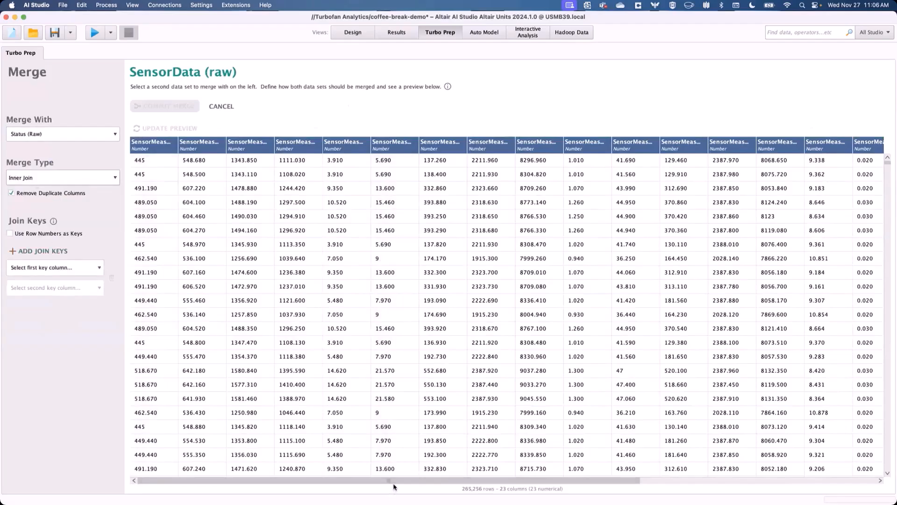
{"action": "left_click_drag", "start_coordinate": [395, 481], "coordinate": [715, 487]}
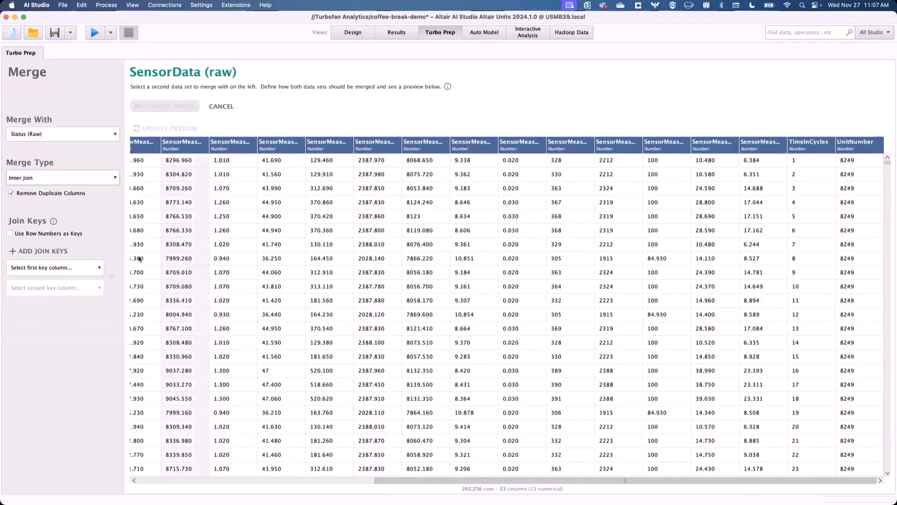
- Set UnitNumber as the join key column for both SensorData (raw) and Status (Raw)
{"action": "left_click", "coordinate": [93, 265]}
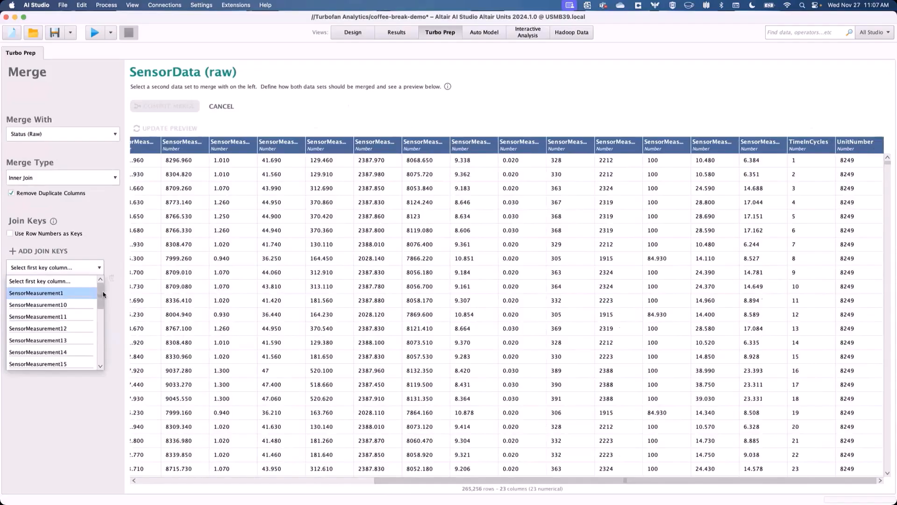
{"action": "left_click_drag", "start_coordinate": [102, 293], "coordinate": [101, 360]}
{"action": "left_click", "coordinate": [61, 363]}
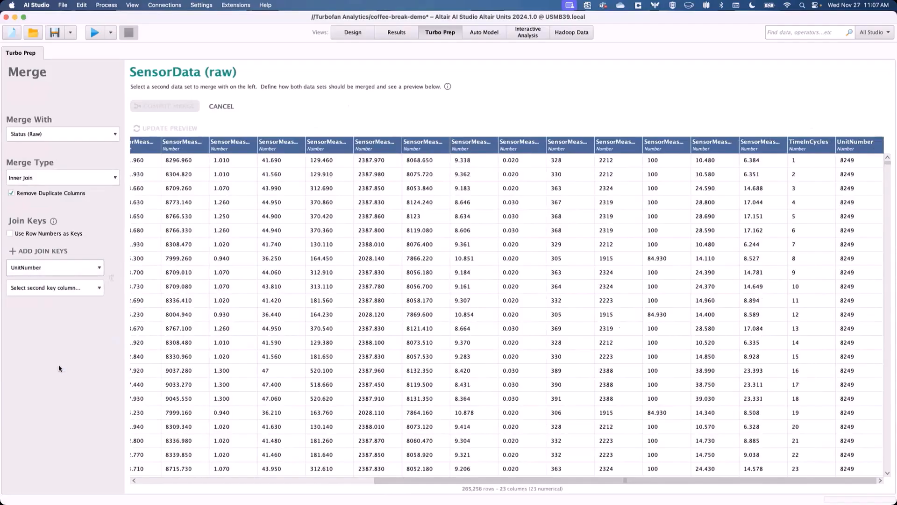
{"action": "left_click", "coordinate": [68, 289]}
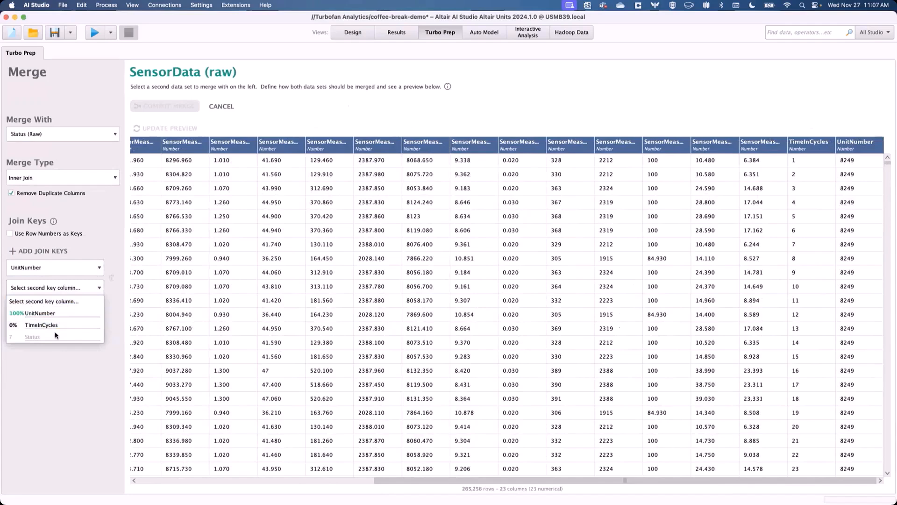
{"action": "mouse_move", "coordinate": [54, 333]}
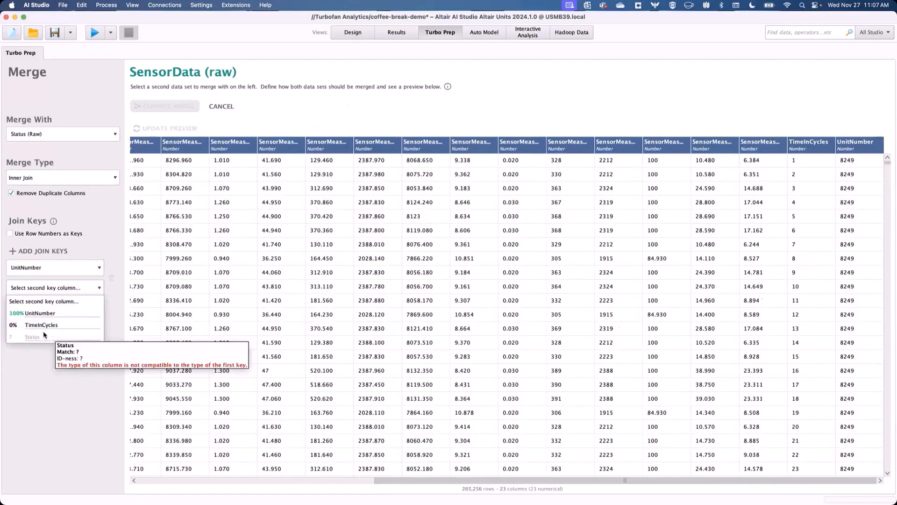
{"action": "mouse_move", "coordinate": [17, 326]}
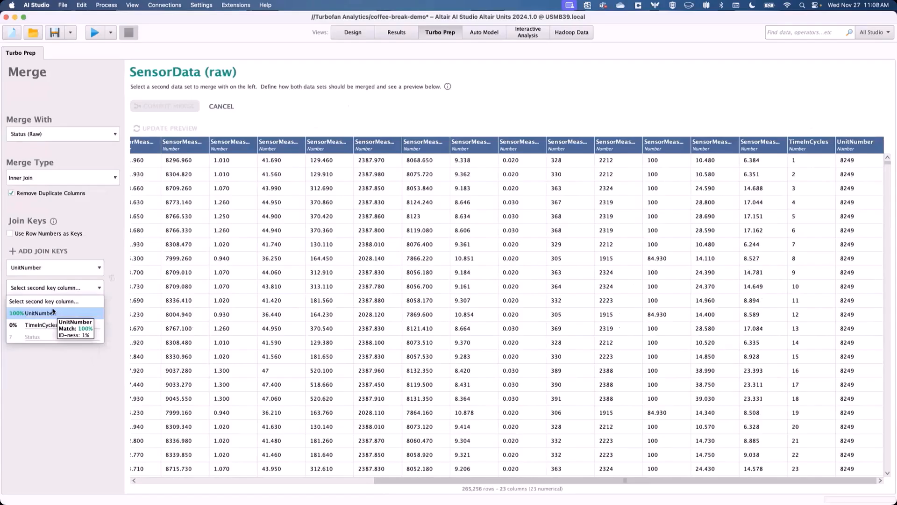
{"action": "left_click", "coordinate": [52, 312]}
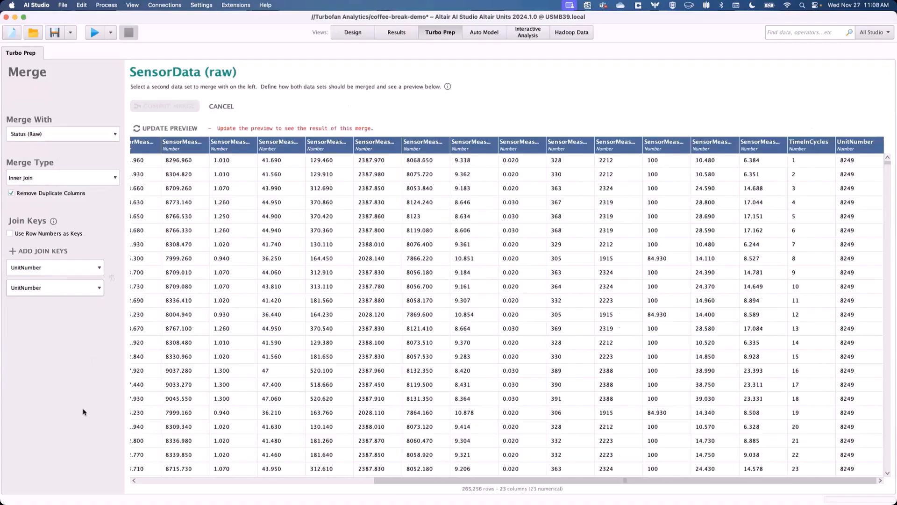
- Add a second join key pair using TimeInCycles for both data sets
{"action": "left_click", "coordinate": [52, 253]}
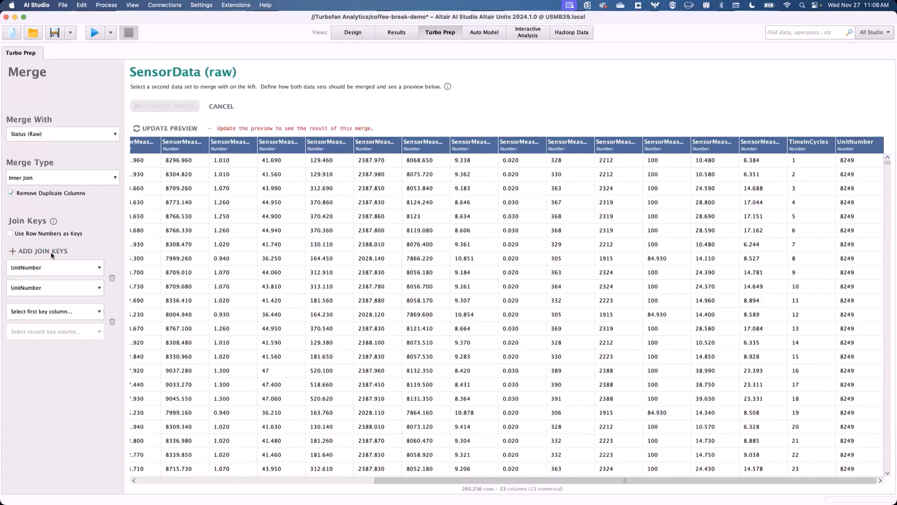
{"action": "left_click", "coordinate": [63, 314]}
{"action": "scroll", "coordinate": [70, 355], "scroll_direction": "down", "scroll_amount": 5}
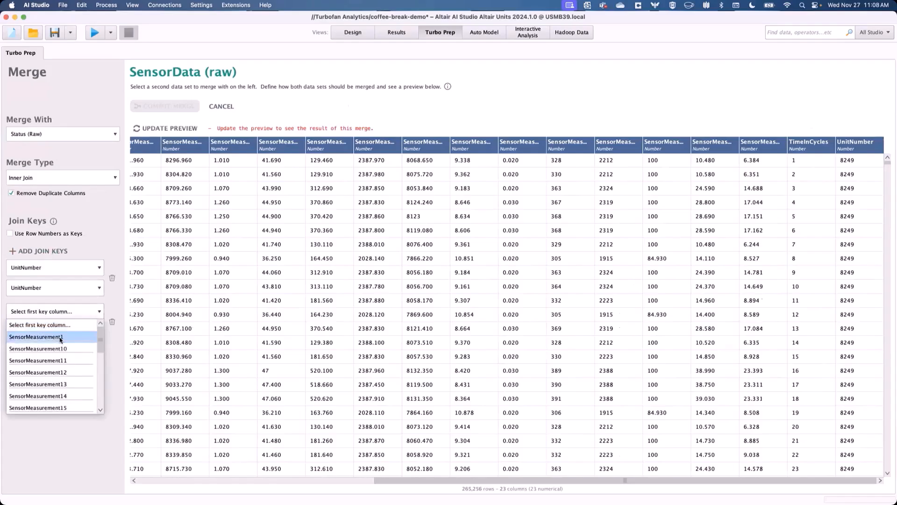
{"action": "left_click", "coordinate": [39, 396]}
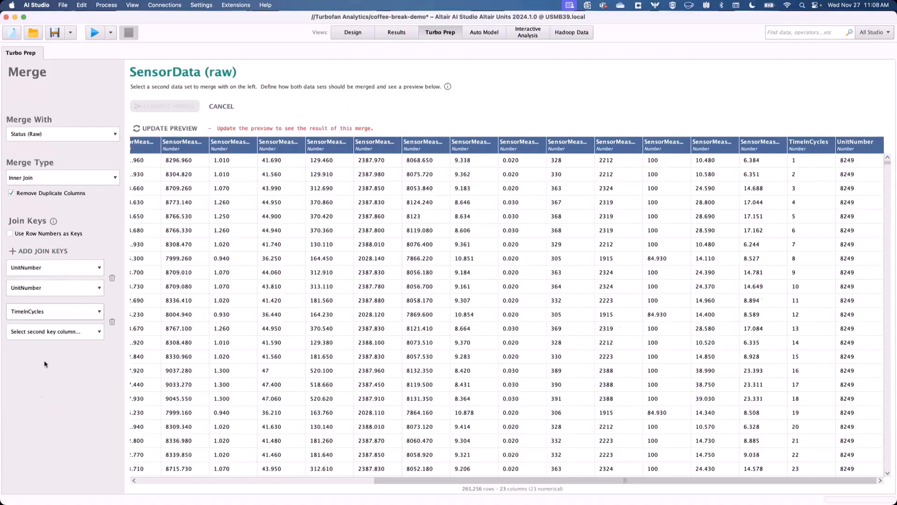
{"action": "left_click", "coordinate": [47, 331]}
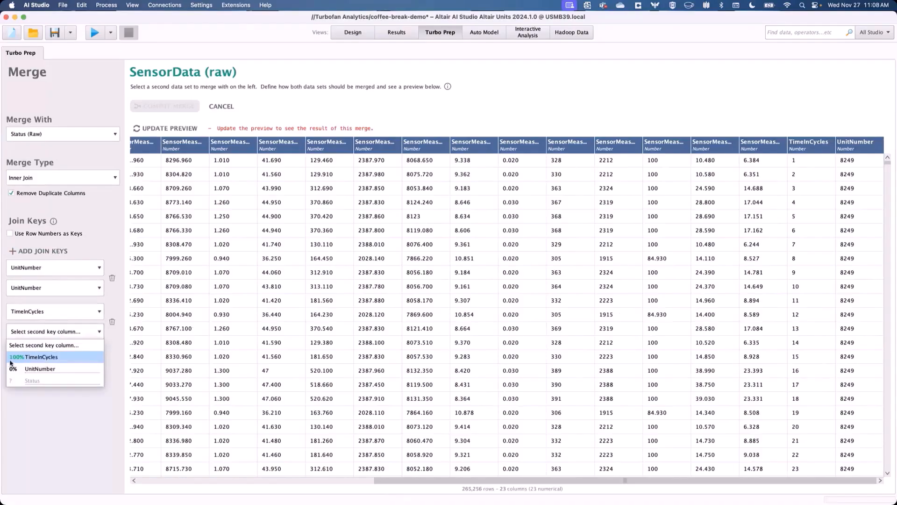
{"action": "left_click", "coordinate": [57, 359]}
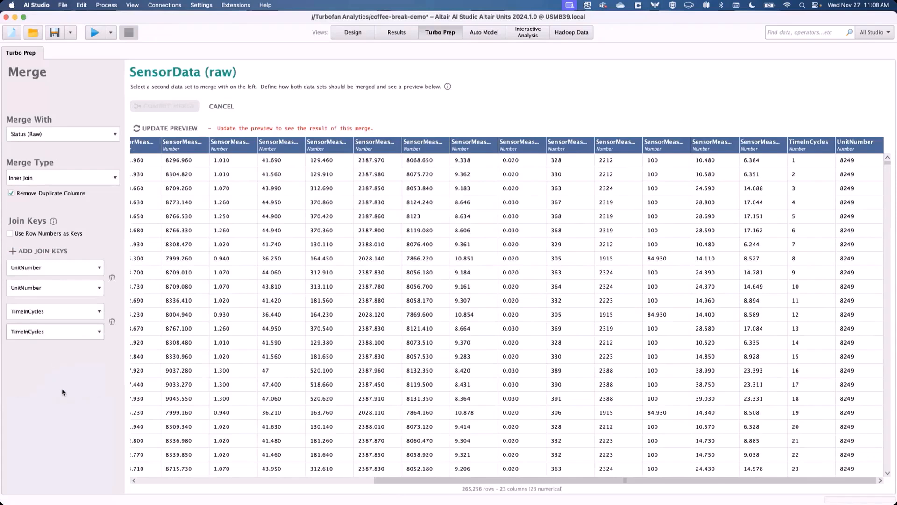
- Update the merge preview, scroll through the joined columns, and commit the merge
{"action": "left_click", "coordinate": [155, 129]}
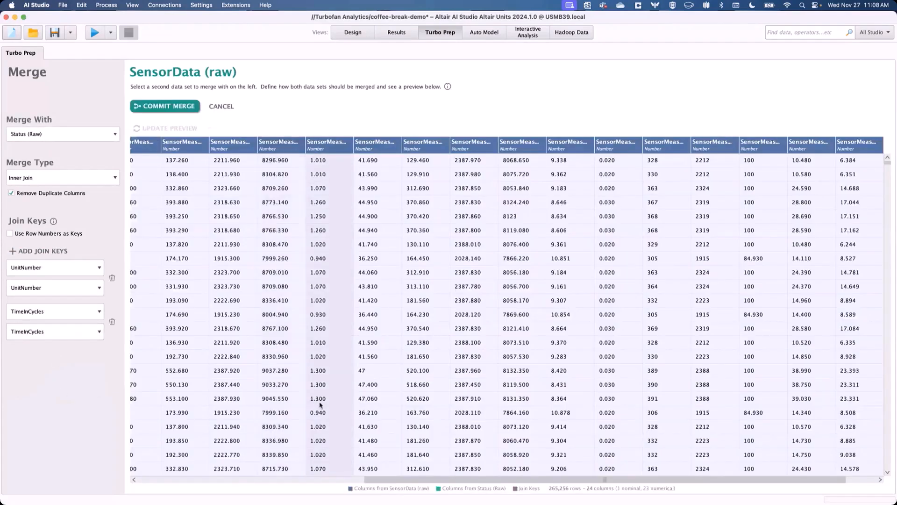
{"action": "left_click_drag", "start_coordinate": [402, 481], "coordinate": [140, 491]}
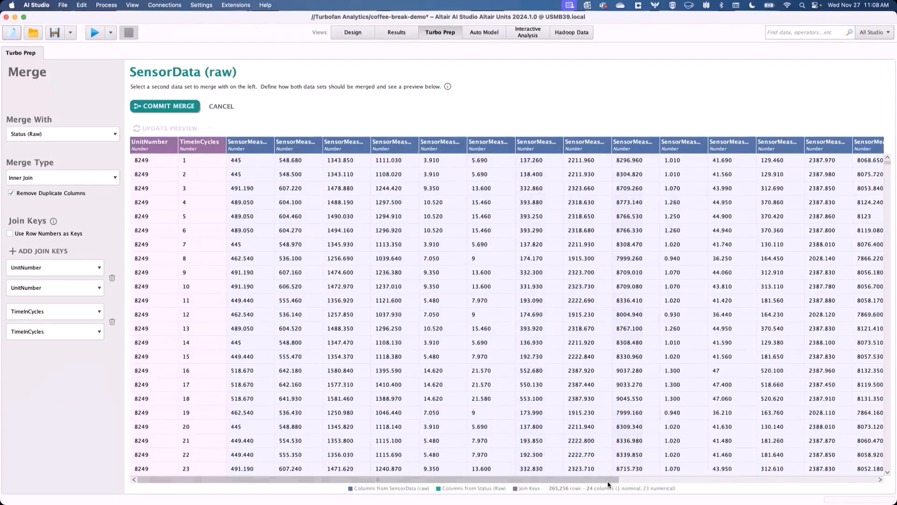
{"action": "left_click_drag", "start_coordinate": [609, 480], "coordinate": [878, 483]}
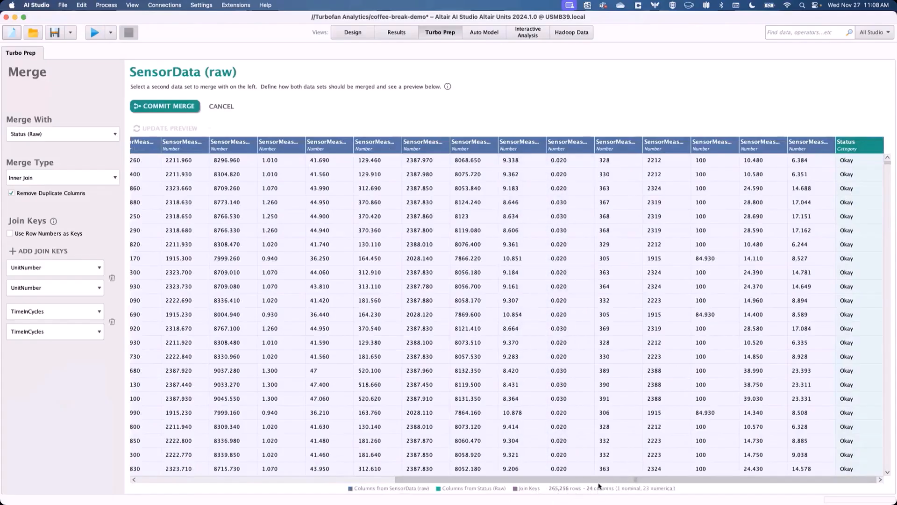
{"action": "left_click", "coordinate": [179, 107]}
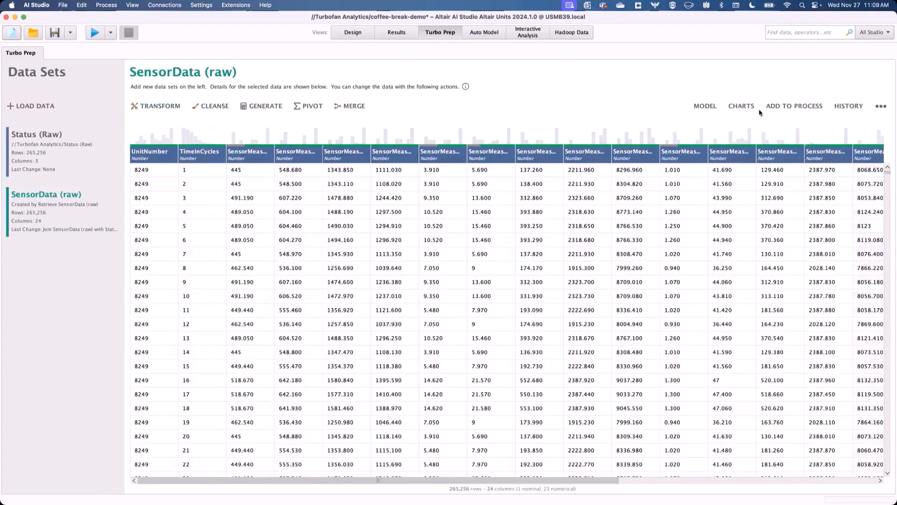
- Open the history of SensorData (raw), inspect the Join step, and close the history
{"action": "left_click", "coordinate": [844, 112]}
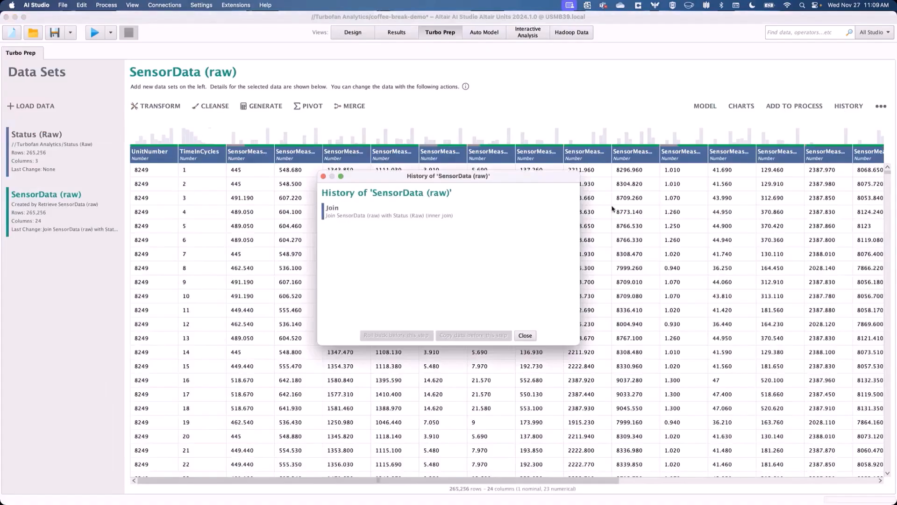
{"action": "left_click", "coordinate": [394, 211]}
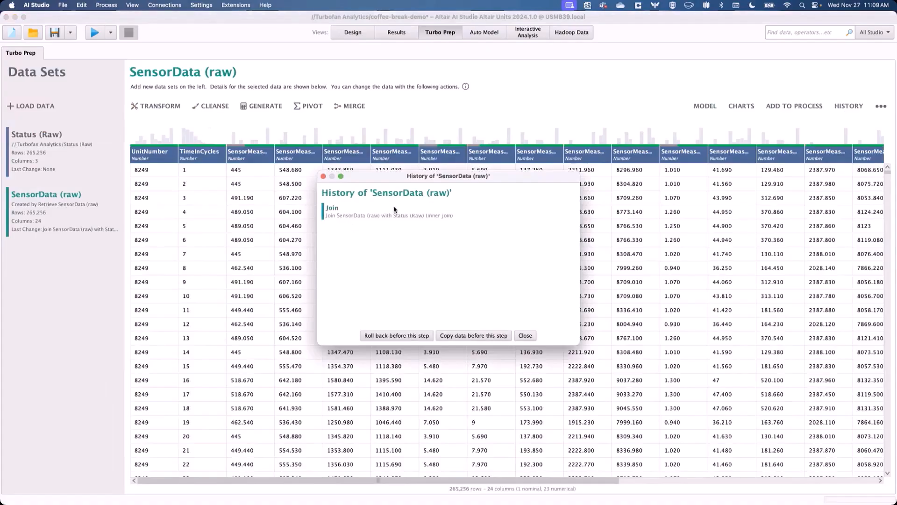
{"action": "left_click", "coordinate": [521, 334]}
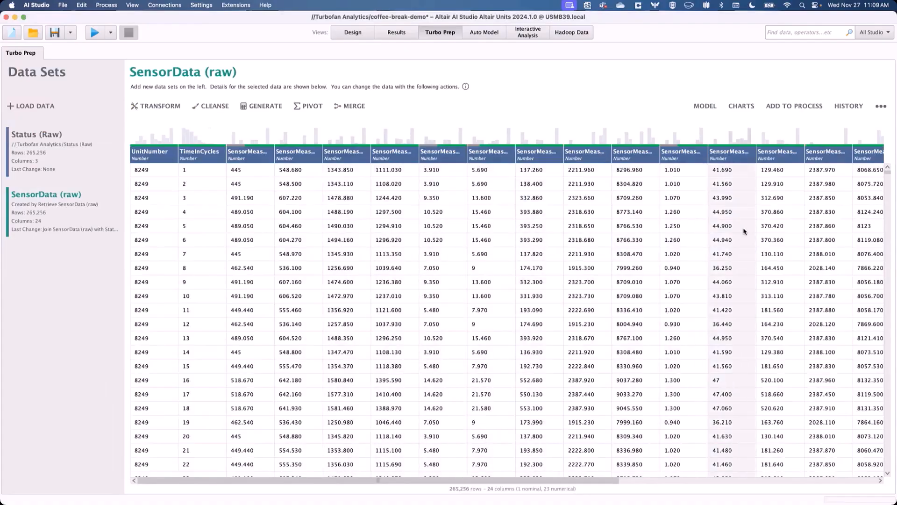
- Add the merged data to a process, reposition the Turbo Prep Process operator, and open it
{"action": "left_click", "coordinate": [805, 108]}
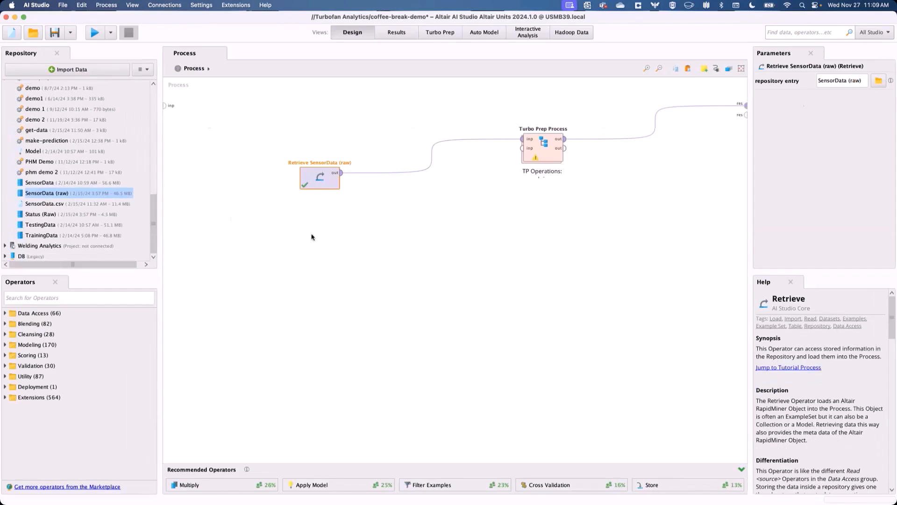
{"action": "left_click_drag", "start_coordinate": [523, 151], "coordinate": [387, 184]}
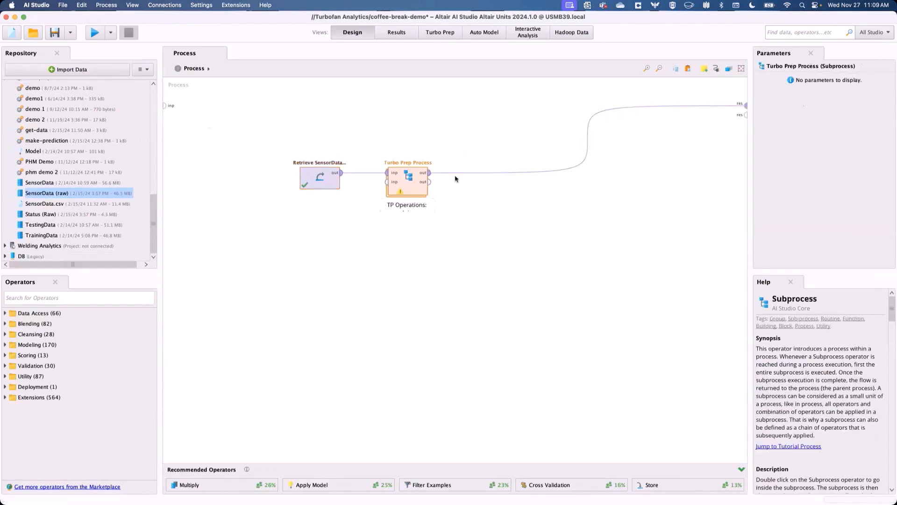
{"action": "double_click", "coordinate": [409, 189]}
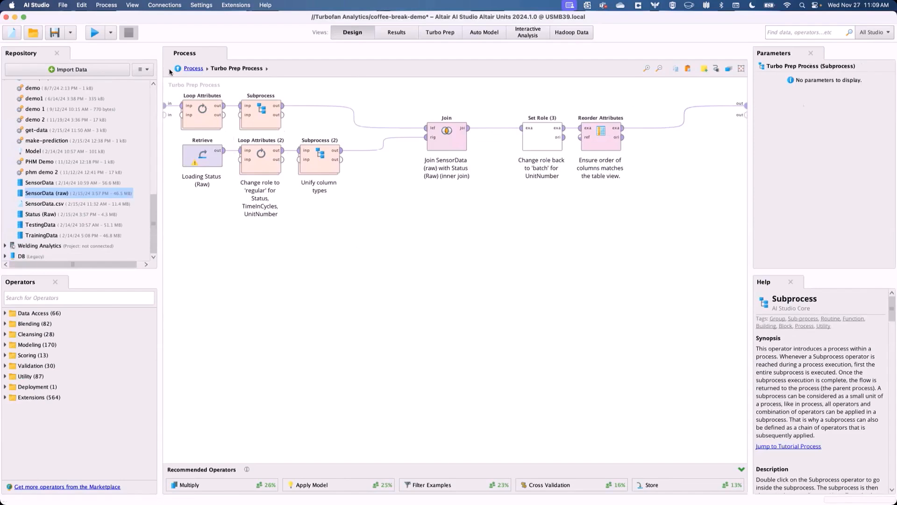
- Return to the top-level process and run it
{"action": "left_click", "coordinate": [189, 69]}
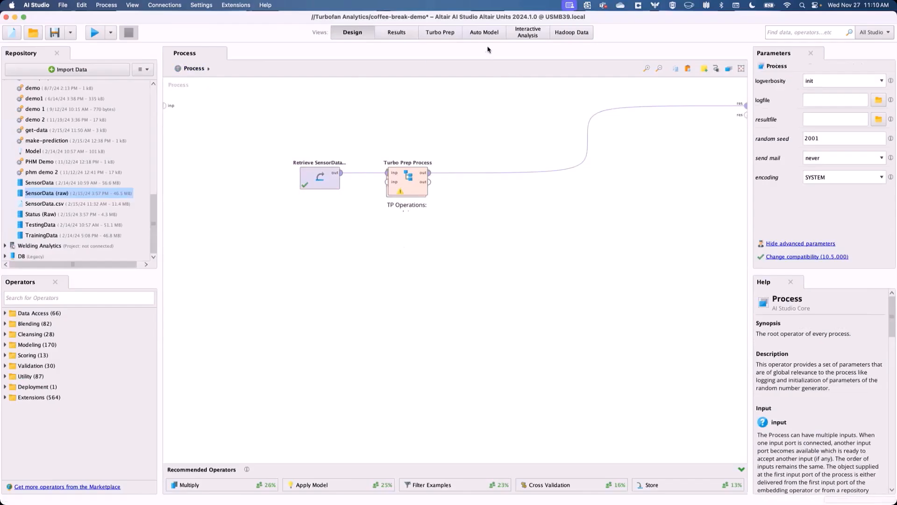
{"action": "left_click", "coordinate": [94, 32]}
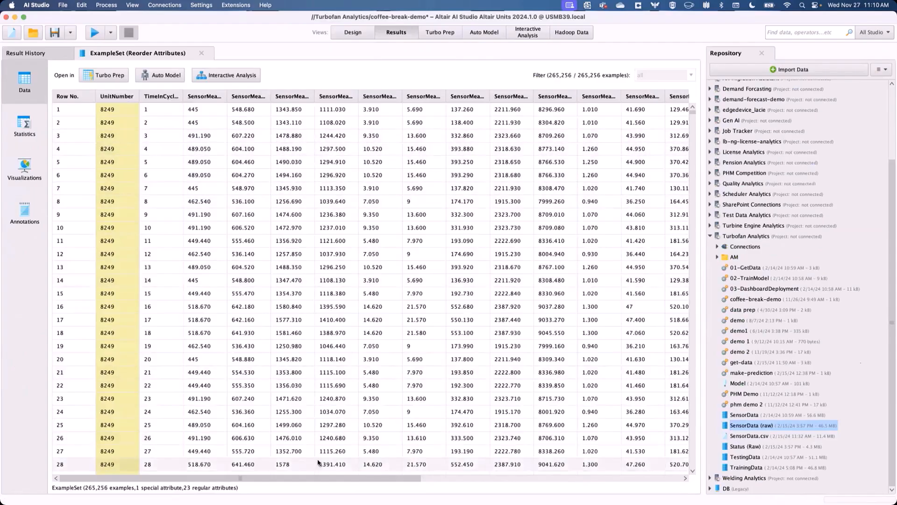
- Scroll through the resulting example set to examine the Status column
{"action": "left_click_drag", "start_coordinate": [319, 482], "coordinate": [662, 488]}
{"action": "left_click_drag", "start_coordinate": [657, 136], "coordinate": [662, 358]}
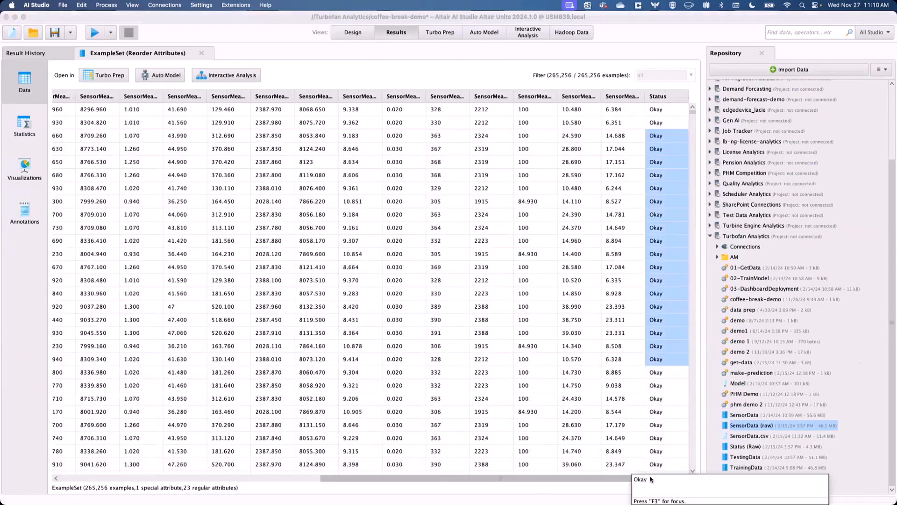
{"action": "left_click_drag", "start_coordinate": [574, 479], "coordinate": [314, 480]}
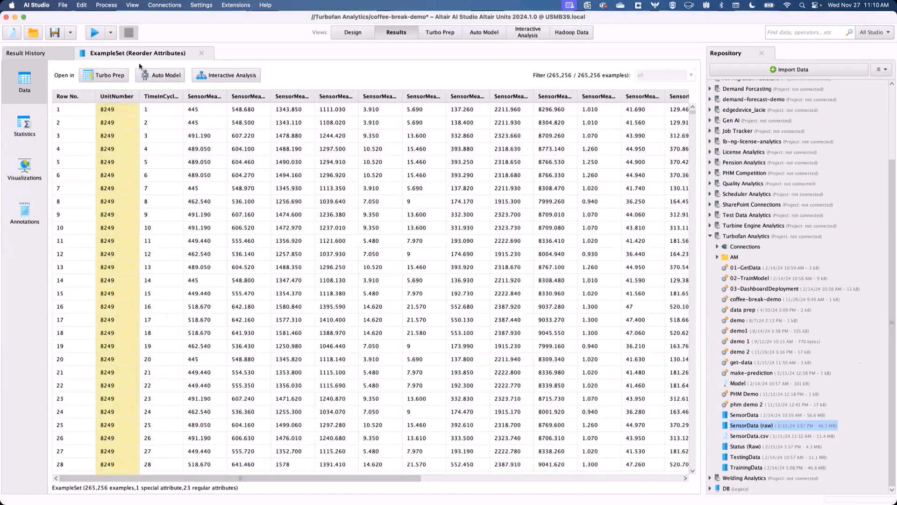
- Open the results in Auto Model, choose Predict, and select Status as the target column
{"action": "left_click", "coordinate": [166, 76]}
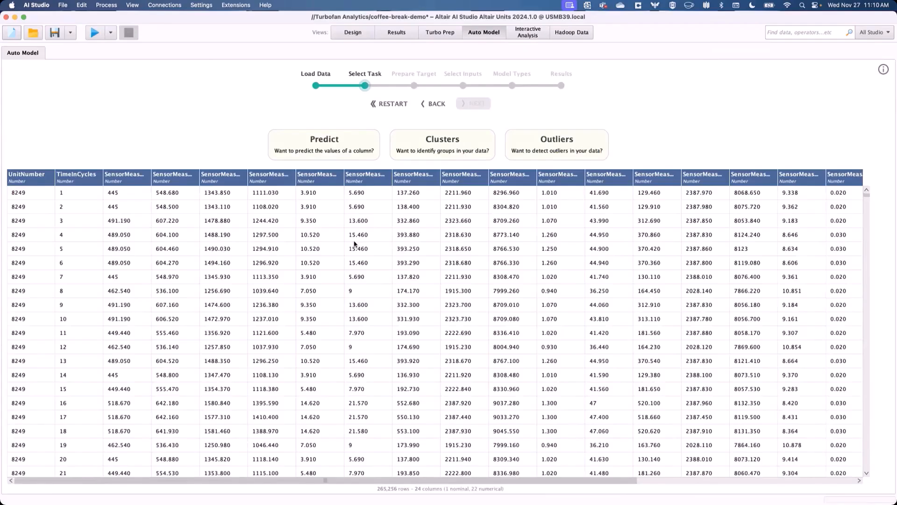
{"action": "left_click", "coordinate": [311, 152]}
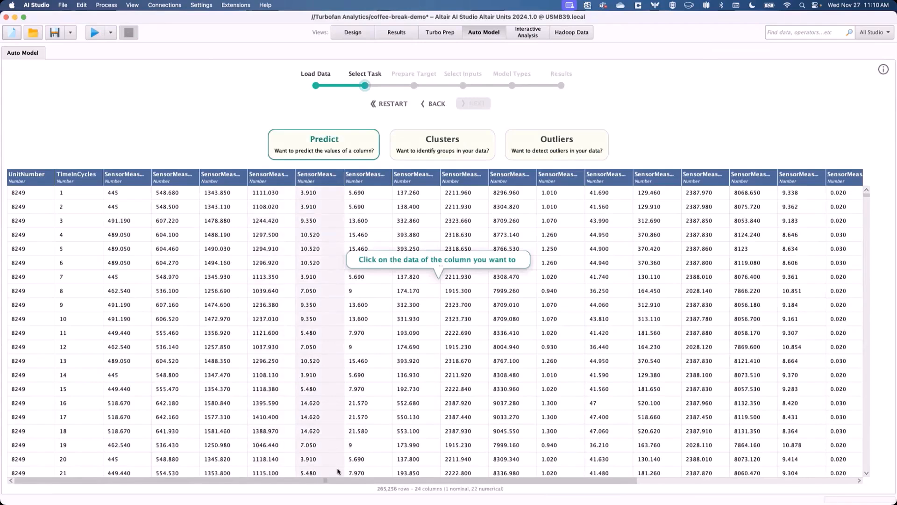
{"action": "left_click_drag", "start_coordinate": [335, 479], "coordinate": [884, 235]}
{"action": "left_click", "coordinate": [839, 208]}
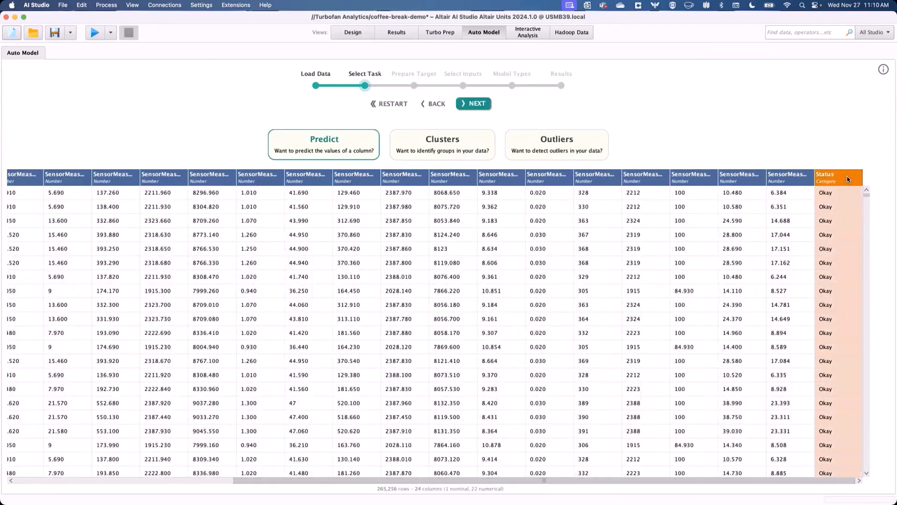
{"action": "left_click", "coordinate": [481, 105]}
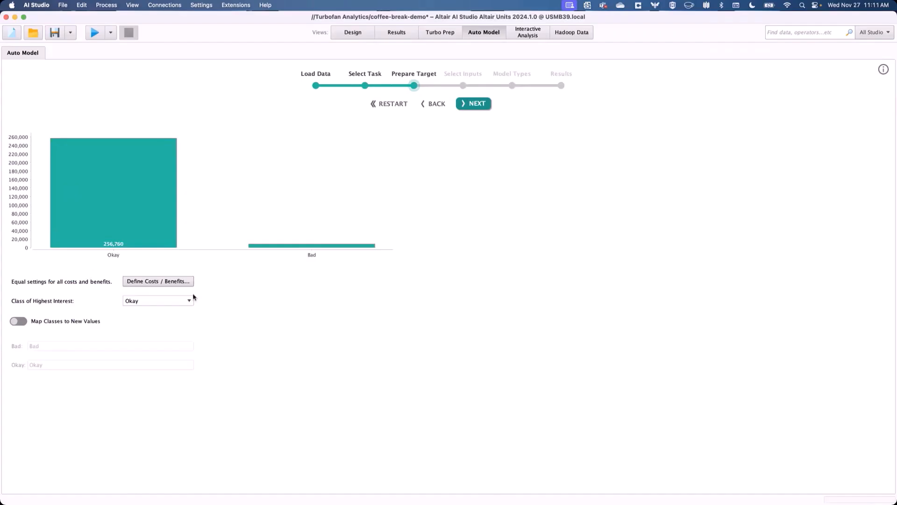
- Enable mapping classes to new values, renaming Bad to Fail and Okay to Good
{"action": "left_click", "coordinate": [25, 321]}
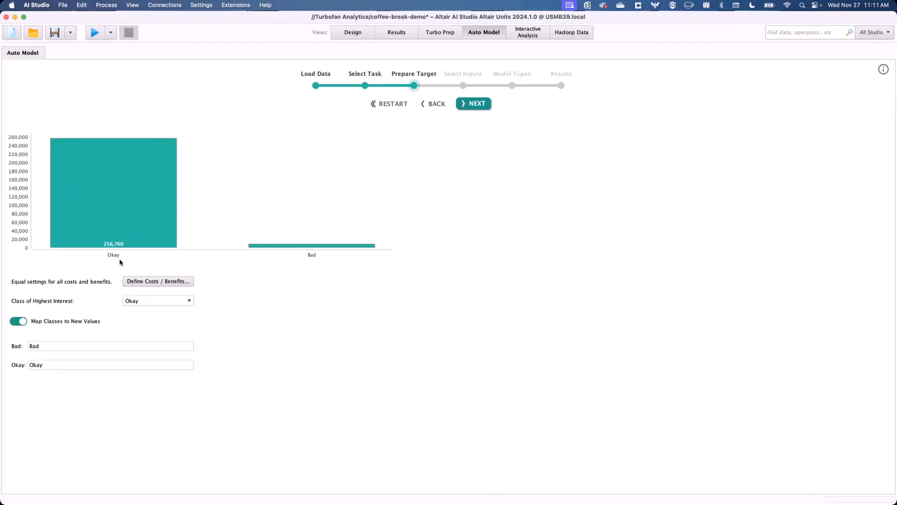
{"action": "left_click", "coordinate": [68, 347]}
{"action": "key", "text": "BackSpace"}
{"action": "key", "text": "BackSpace"}
{"action": "key", "text": "BackSpace"}
{"action": "type", "text": "Fail"}
{"action": "left_click", "coordinate": [55, 364]}
{"action": "key", "text": "BackSpace"}
{"action": "key", "text": "BackSpace"}
{"action": "key", "text": "BackSpace"}
{"action": "key", "text": "BackSpace"}
{"action": "type", "text": "Good"}
{"action": "key", "text": "Return"}
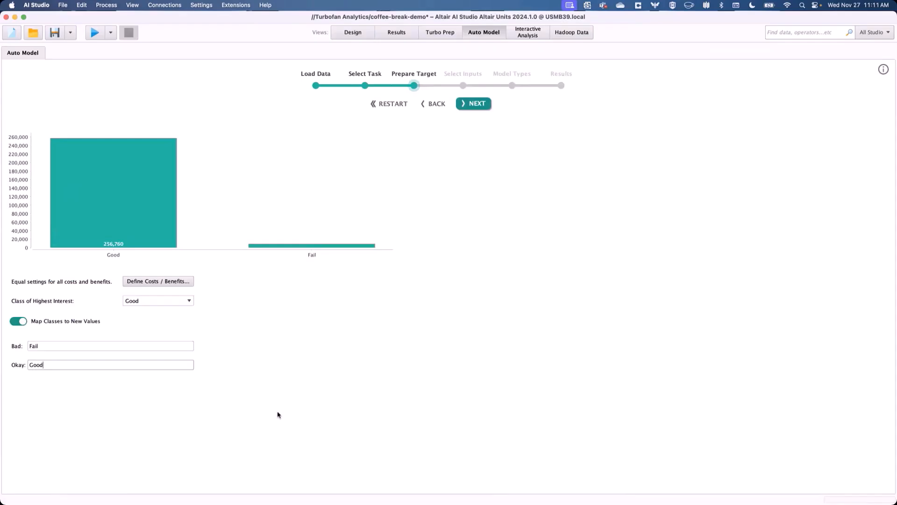
- Open the costs and benefits matrix, accept it, and continue to input selection
{"action": "left_click", "coordinate": [163, 280]}
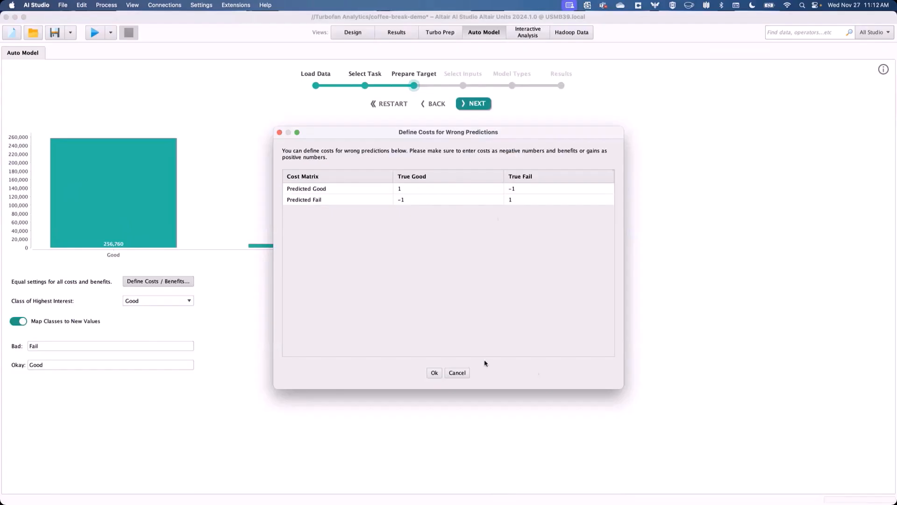
{"action": "left_click", "coordinate": [434, 372]}
{"action": "left_click", "coordinate": [474, 103]}
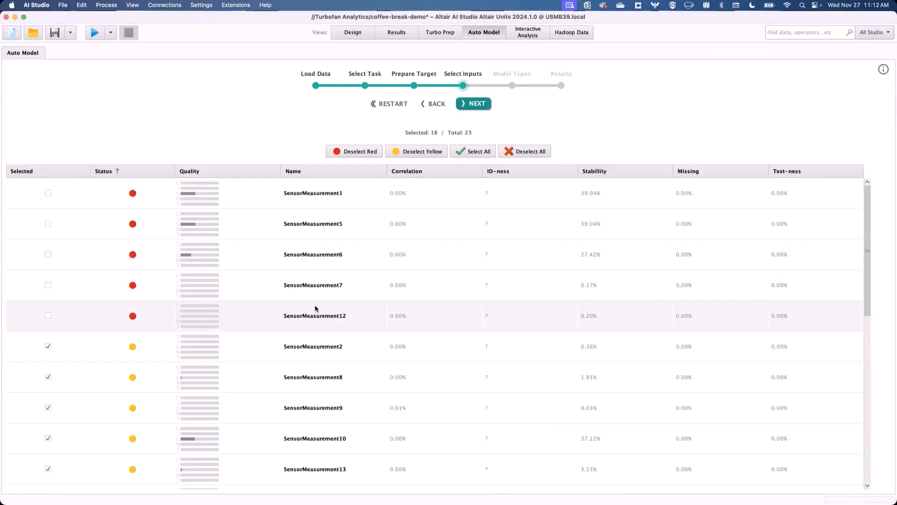
- Scroll through the input columns list to review their quality status
{"action": "mouse_move", "coordinate": [315, 306]}
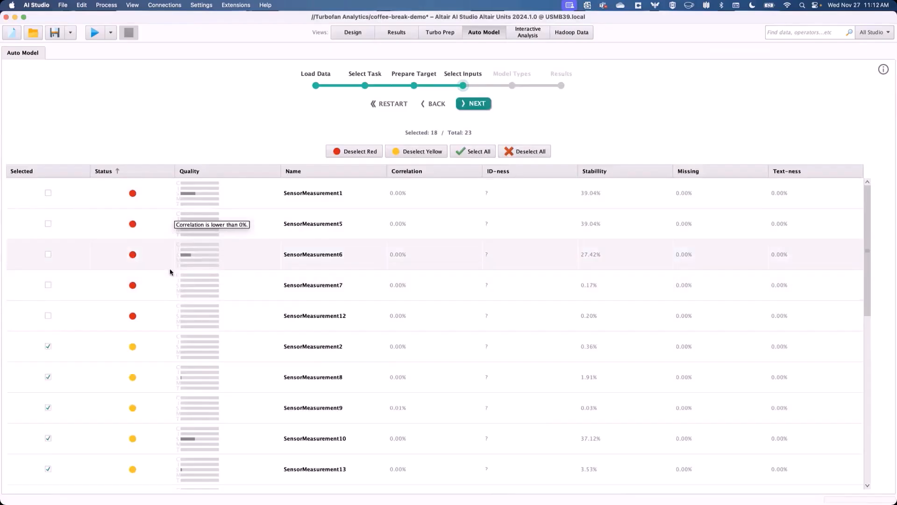
{"action": "scroll", "coordinate": [150, 310], "scroll_direction": "down", "scroll_amount": 15}
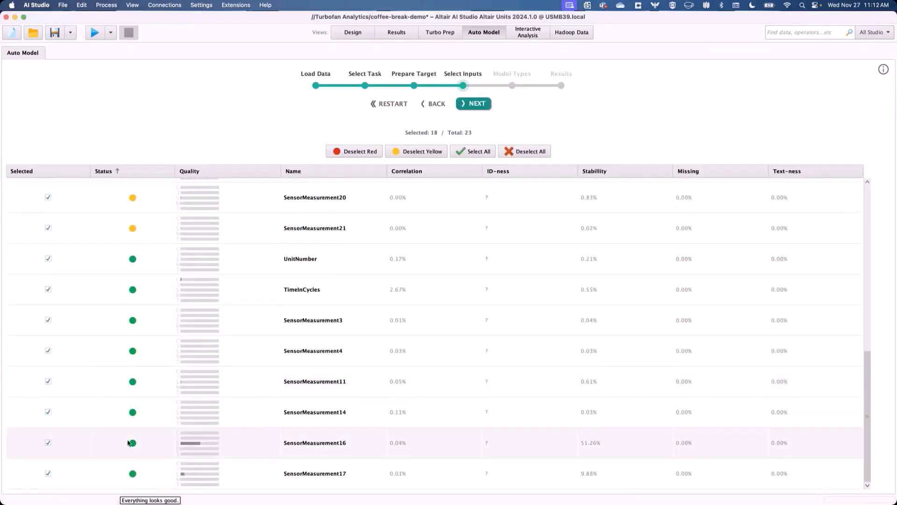
{"action": "scroll", "coordinate": [121, 333], "scroll_direction": "up", "scroll_amount": 3}
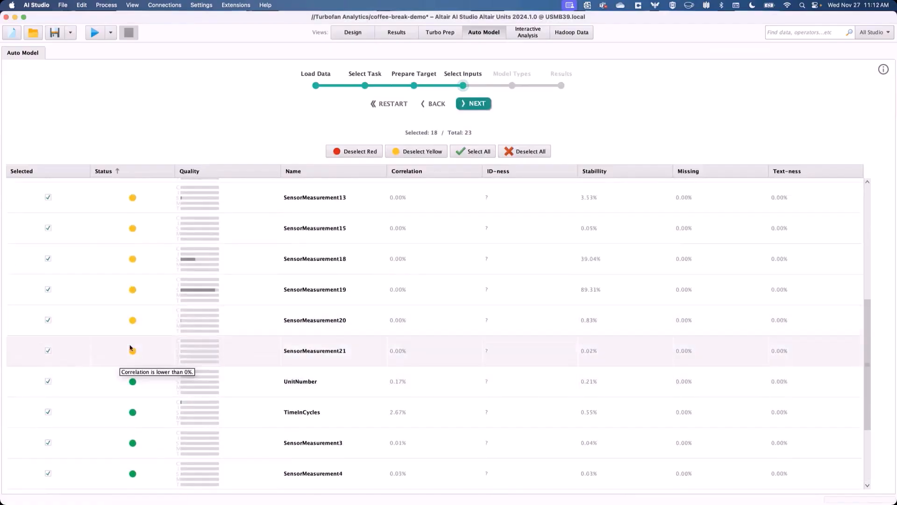
{"action": "scroll", "coordinate": [126, 327], "scroll_direction": "up", "scroll_amount": 7}
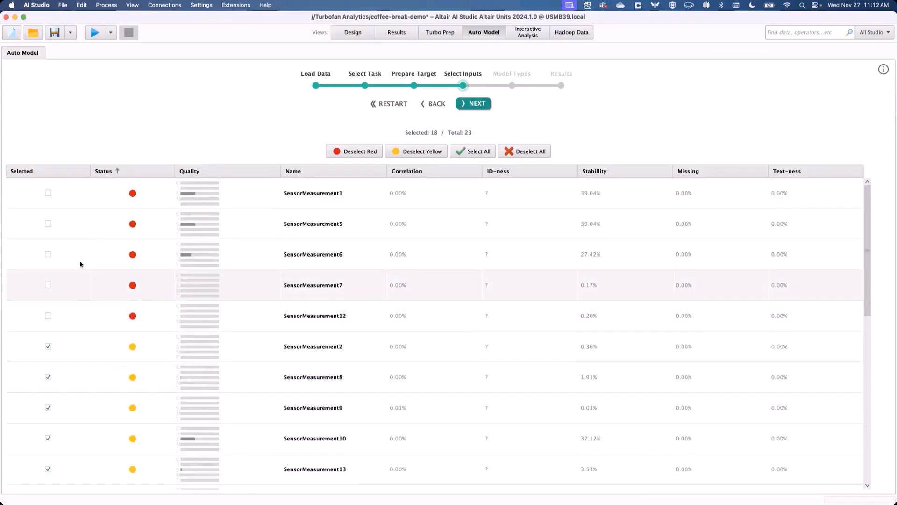
{"action": "left_click", "coordinate": [49, 193]}
{"action": "left_click", "coordinate": [48, 223]}
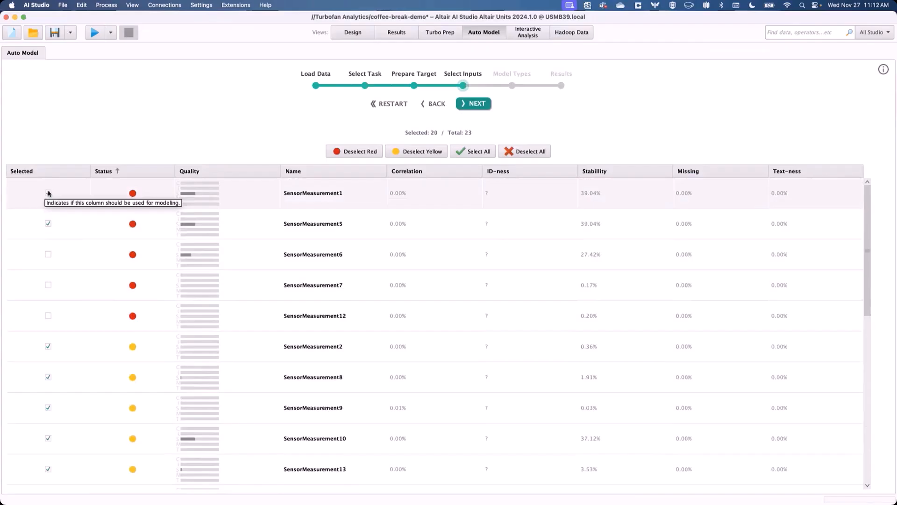
{"action": "left_click", "coordinate": [49, 193]}
{"action": "left_click", "coordinate": [48, 223]}
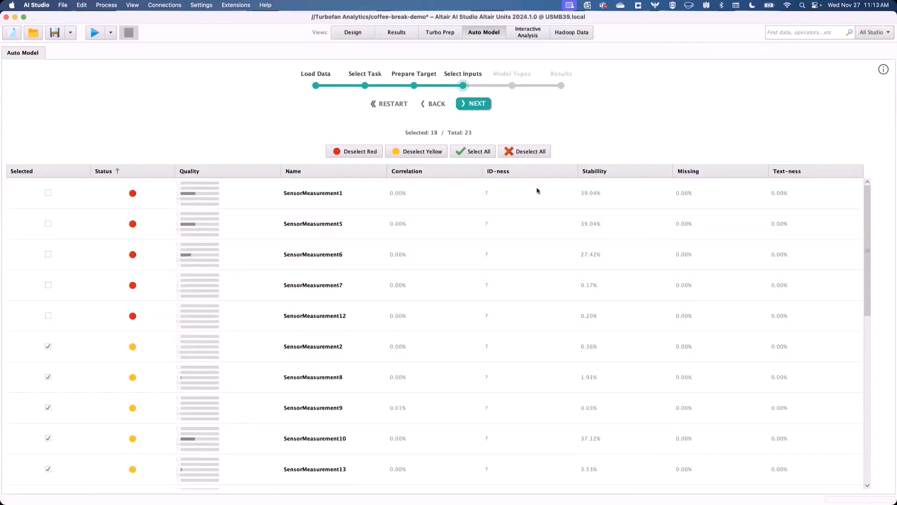
- Continue to model types, enable Decision Tree and Random Forest alongside Naive Bayes, and run the models
{"action": "left_click", "coordinate": [470, 105]}
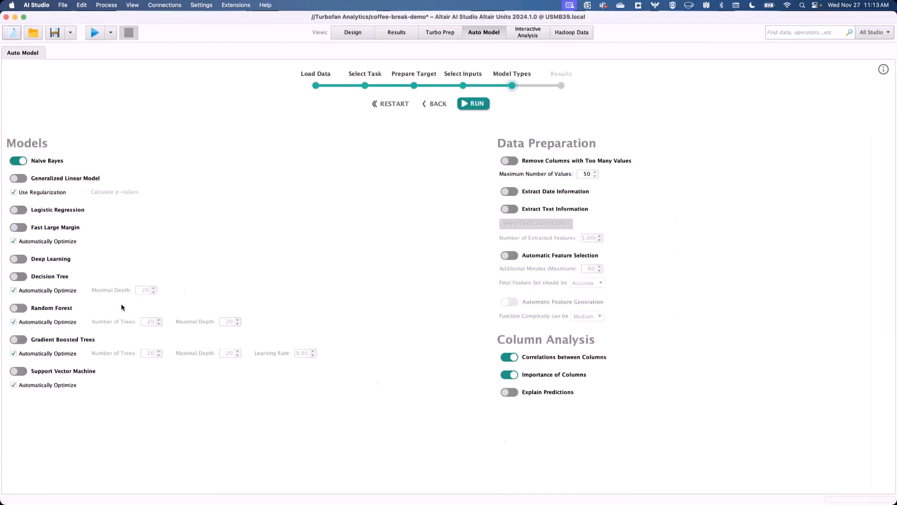
{"action": "left_click", "coordinate": [15, 277]}
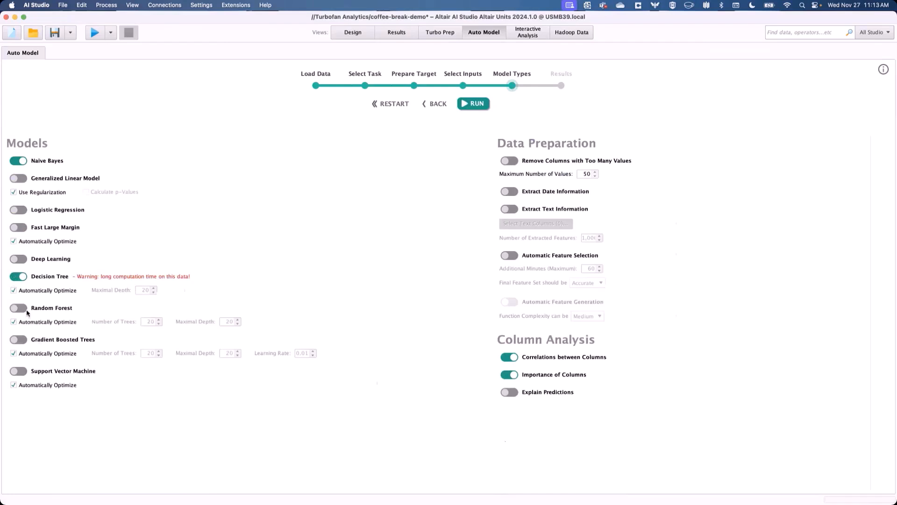
{"action": "left_click", "coordinate": [21, 309]}
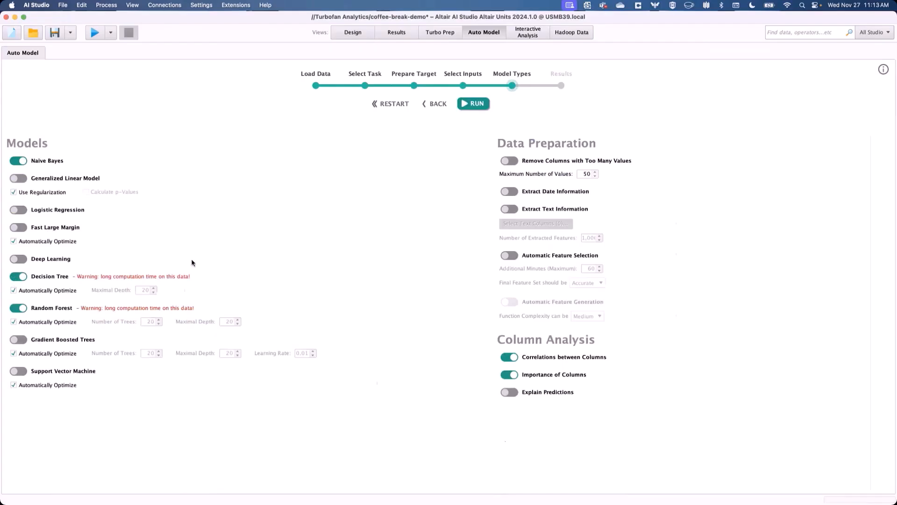
{"action": "left_click", "coordinate": [474, 102]}
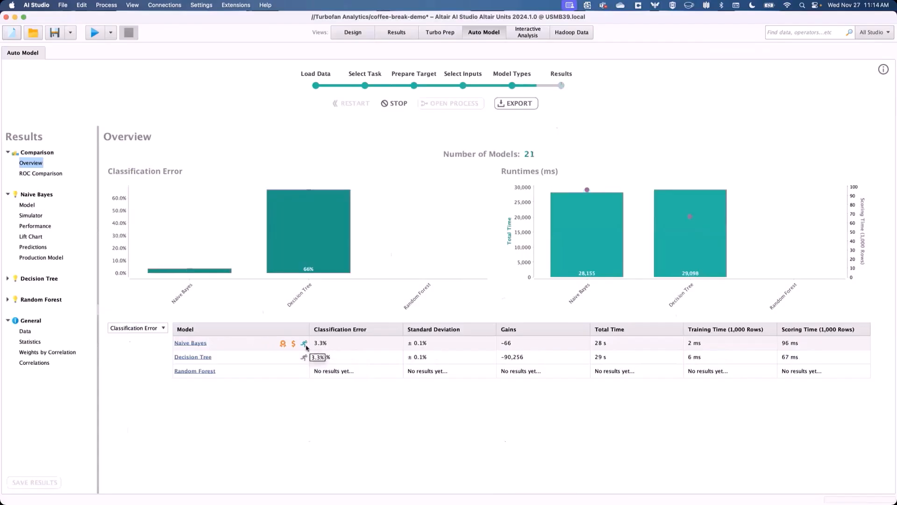
- Compare the models in the overview by Accuracy and Recall, then return to Classification Error
{"action": "left_click", "coordinate": [161, 328]}
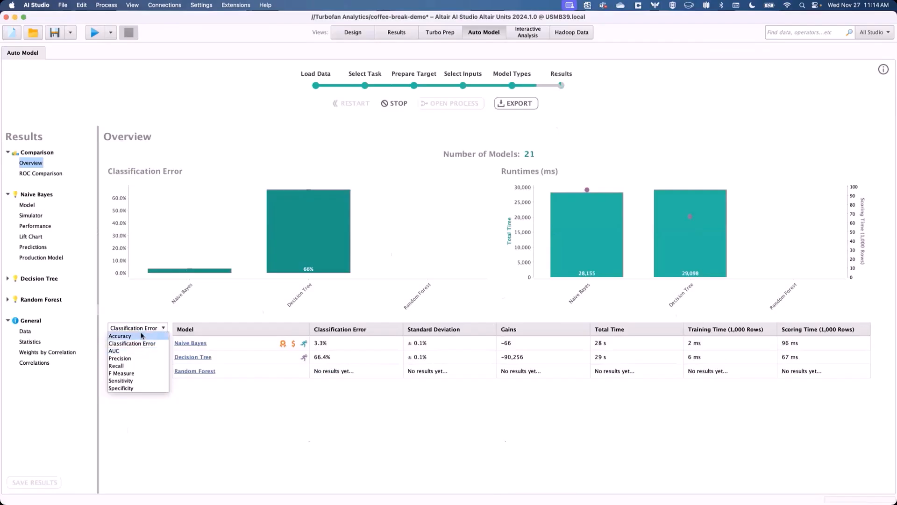
{"action": "left_click", "coordinate": [142, 336]}
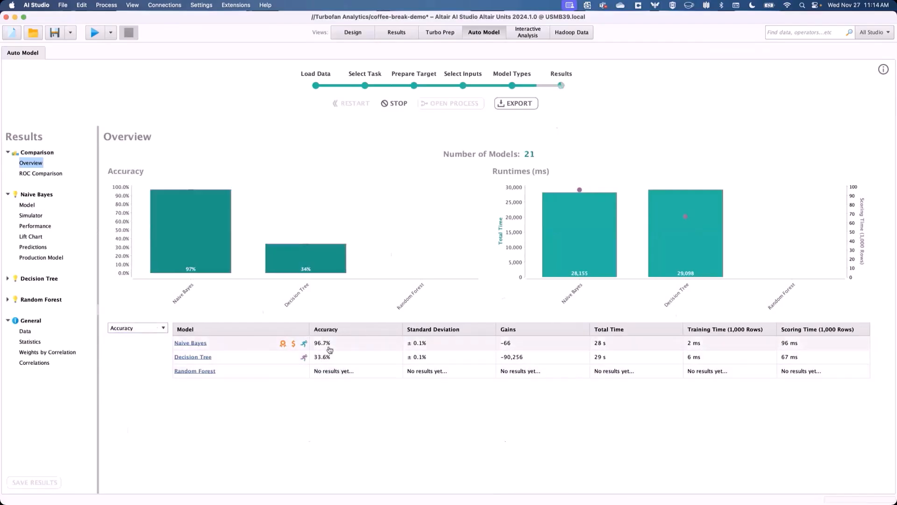
{"action": "left_click", "coordinate": [160, 328]}
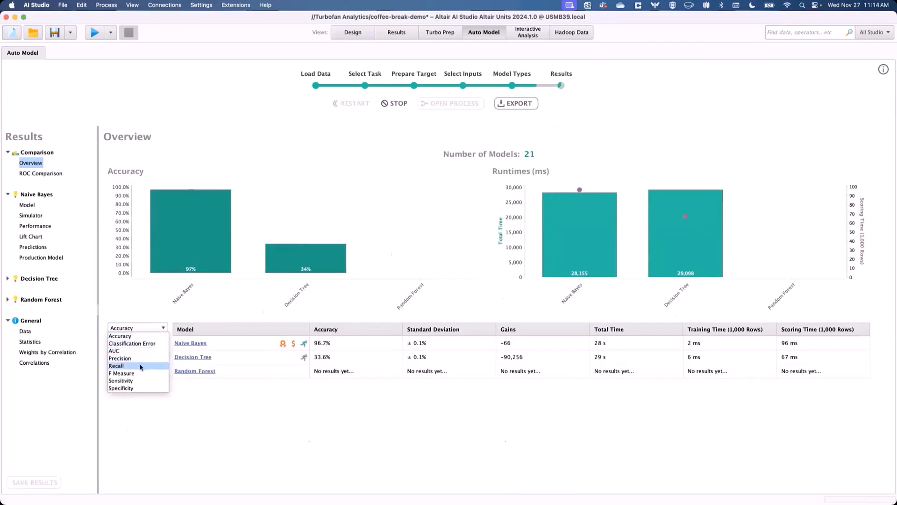
{"action": "left_click", "coordinate": [140, 366]}
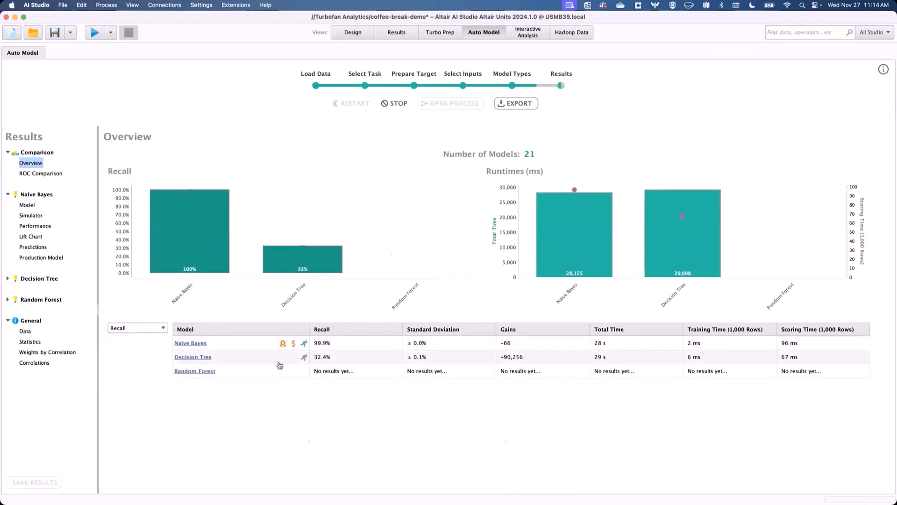
{"action": "left_click", "coordinate": [157, 328]}
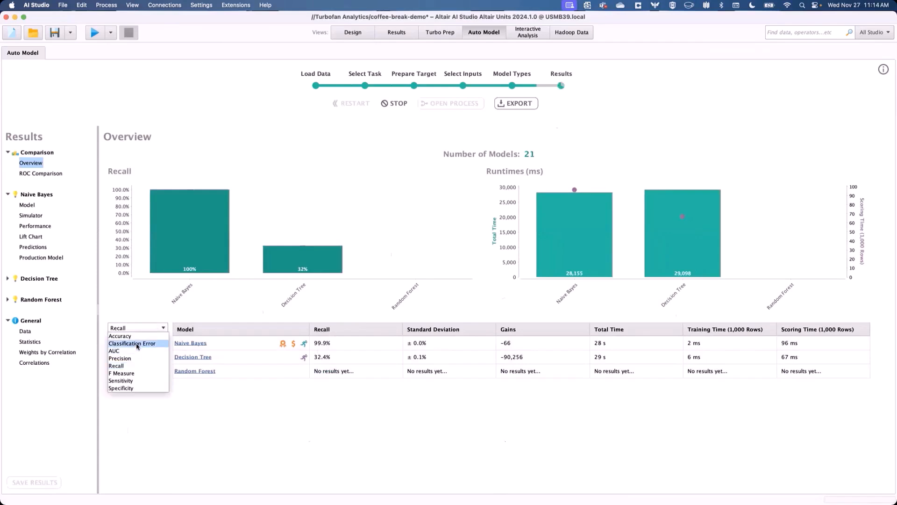
{"action": "left_click", "coordinate": [137, 344]}
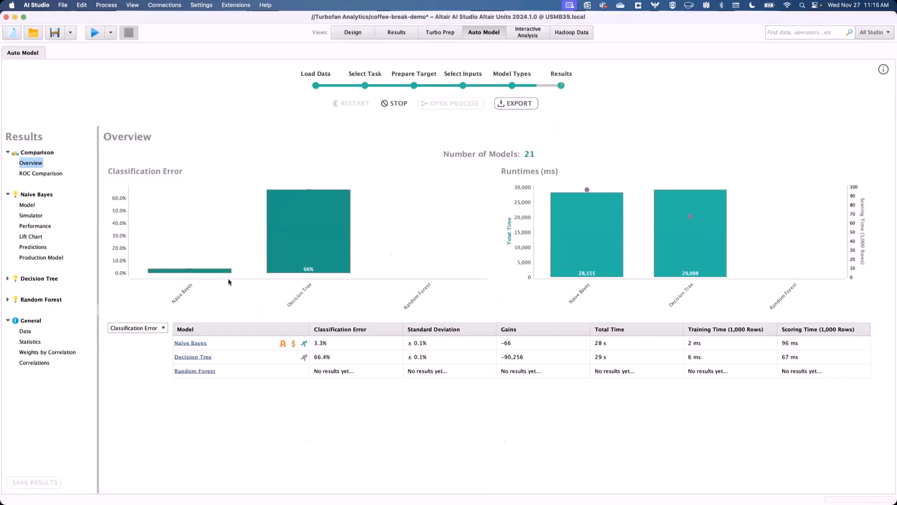
- Open the Decision Tree model and examine the structure of the tree
{"action": "left_click", "coordinate": [8, 278]}
{"action": "left_click", "coordinate": [23, 289]}
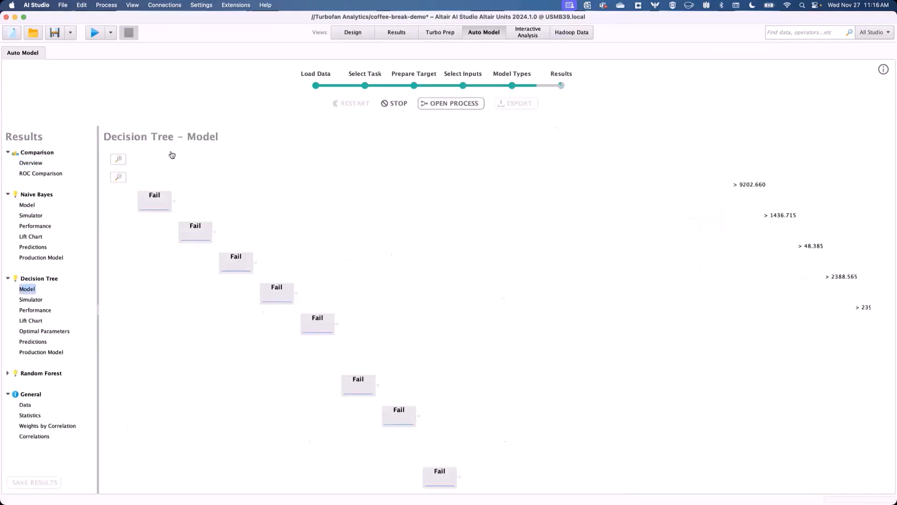
{"action": "scroll", "coordinate": [589, 317], "scroll_direction": "down", "scroll_amount": 8}
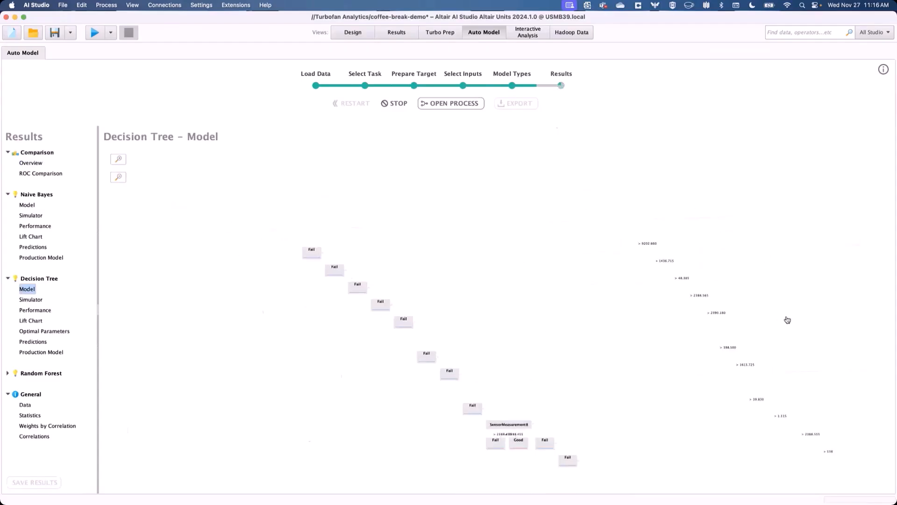
{"action": "left_click_drag", "start_coordinate": [813, 193], "coordinate": [516, 216]}
{"action": "scroll", "coordinate": [738, 256], "scroll_direction": "down", "scroll_amount": 7}
{"action": "left_click_drag", "start_coordinate": [783, 302], "coordinate": [469, 240]}
{"action": "scroll", "coordinate": [559, 265], "scroll_direction": "up", "scroll_amount": 7}
{"action": "scroll", "coordinate": [659, 353], "scroll_direction": "up", "scroll_amount": 2}
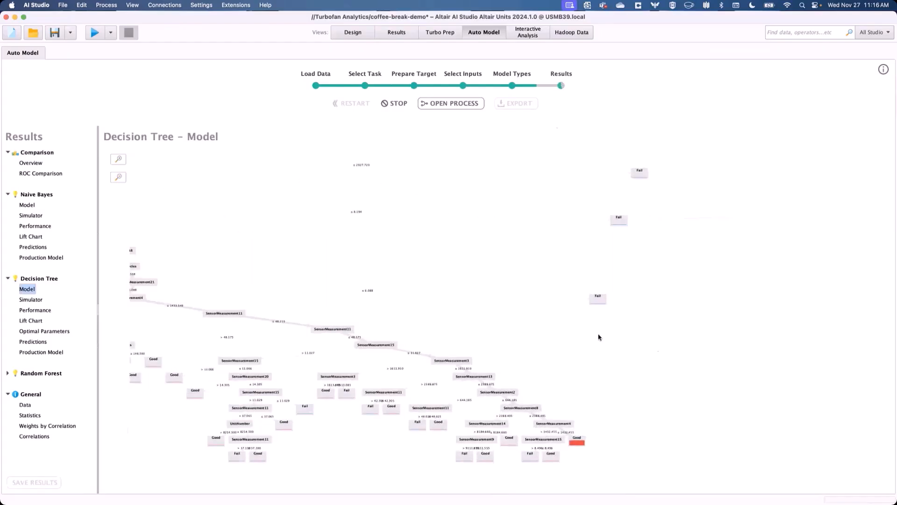
{"action": "left_click_drag", "start_coordinate": [356, 210], "coordinate": [543, 274]}
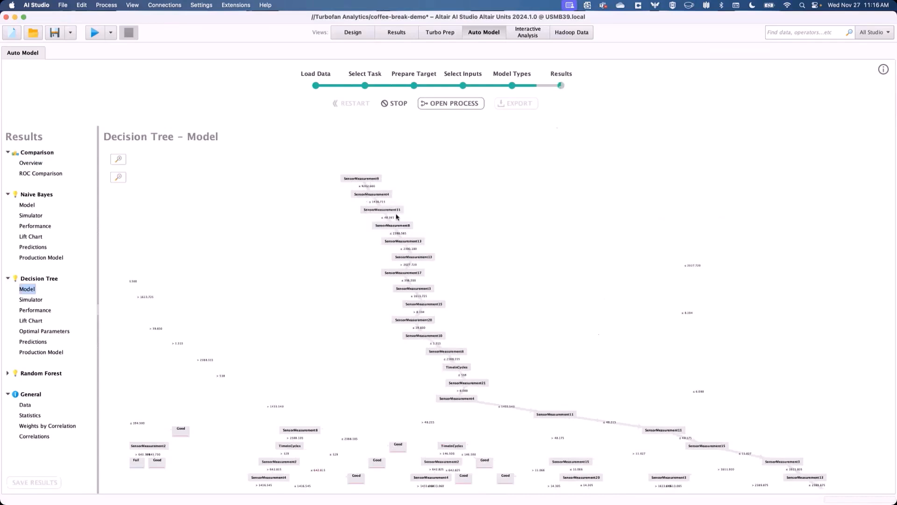
{"action": "scroll", "coordinate": [777, 435], "scroll_direction": "down", "scroll_amount": 3}
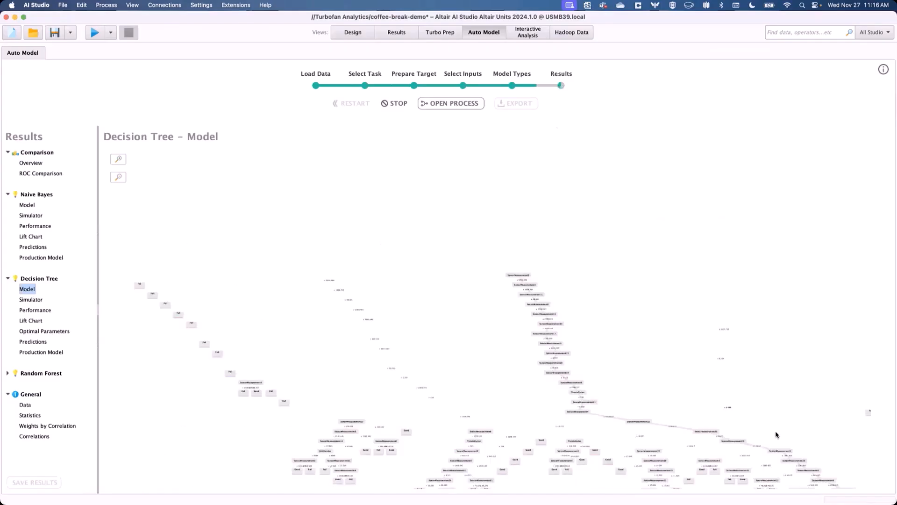
{"action": "scroll", "coordinate": [339, 354], "scroll_direction": "up", "scroll_amount": 1}
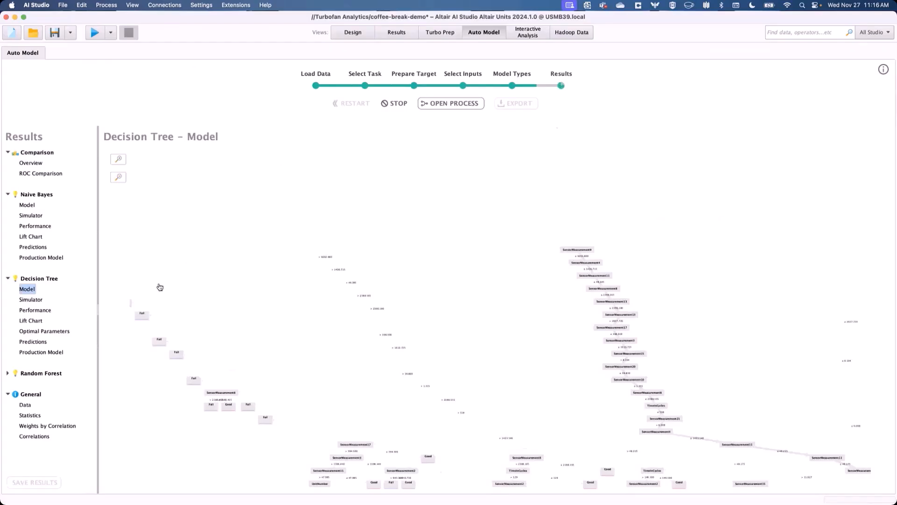
- Review the Decision Tree's performance metrics and its predictions table
{"action": "left_click", "coordinate": [31, 310]}
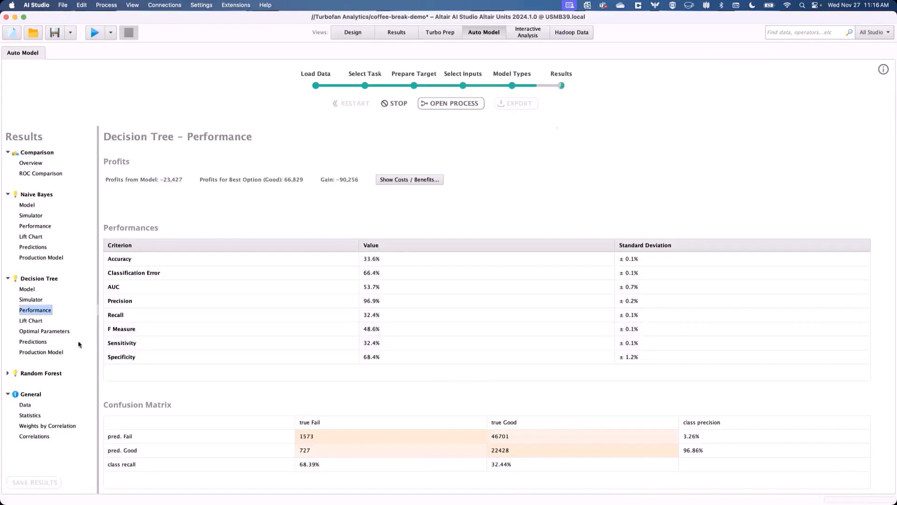
{"action": "left_click", "coordinate": [27, 342]}
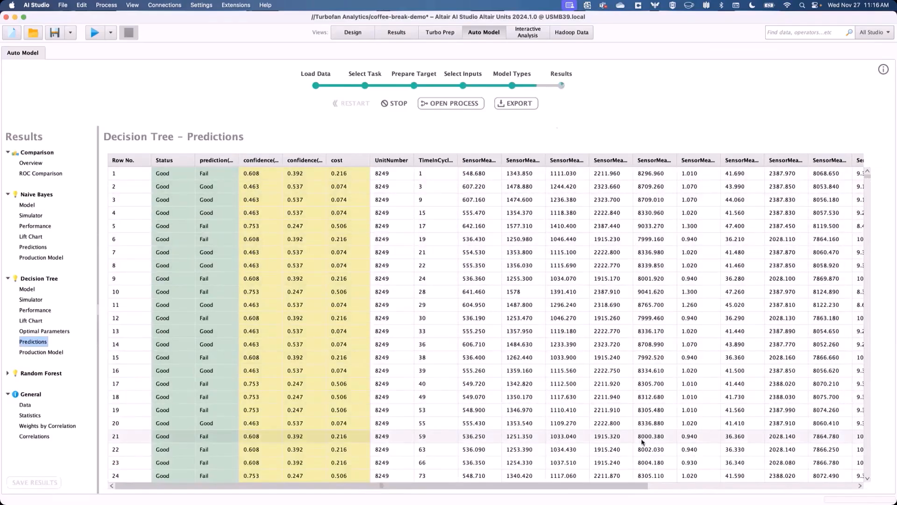
- Open the Decision Tree simulator and raise SensorMeasurement13 to 2391
{"action": "left_click", "coordinate": [31, 299]}
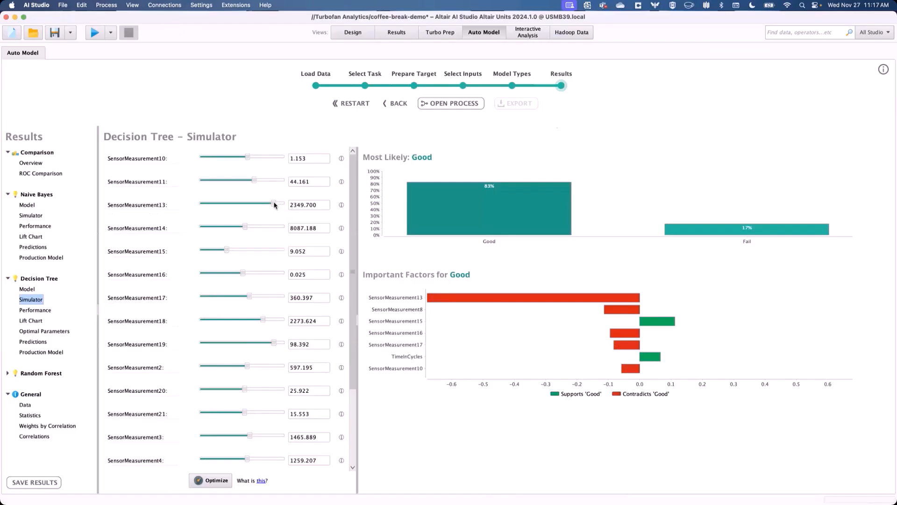
{"action": "left_click_drag", "start_coordinate": [276, 204], "coordinate": [283, 204]}
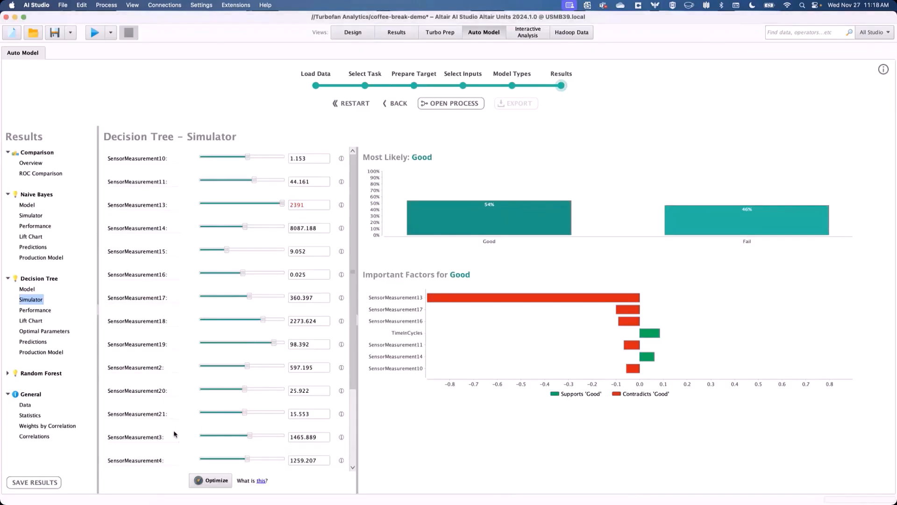
- Return to the overview and open the Decision Tree's generated process, saving changes to coffee-break-demo
{"action": "left_click", "coordinate": [30, 172]}
{"action": "left_click", "coordinate": [30, 165]}
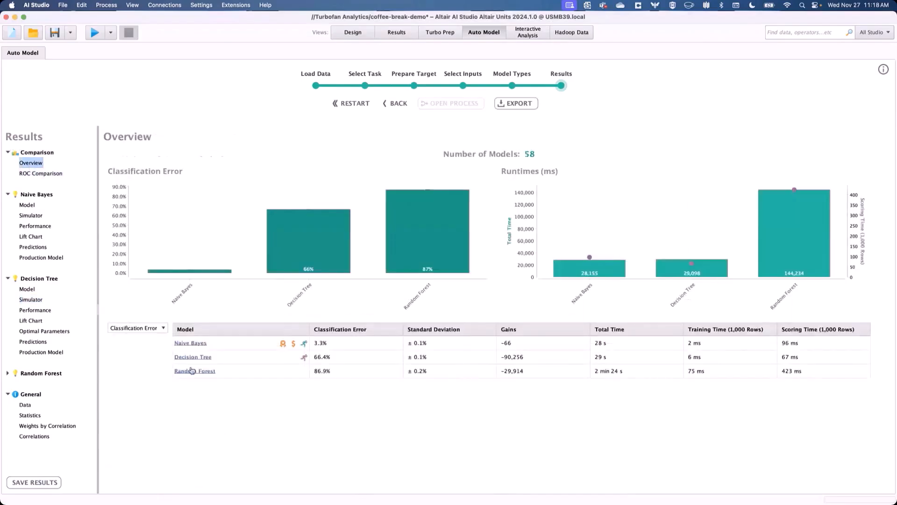
{"action": "left_click", "coordinate": [235, 358]}
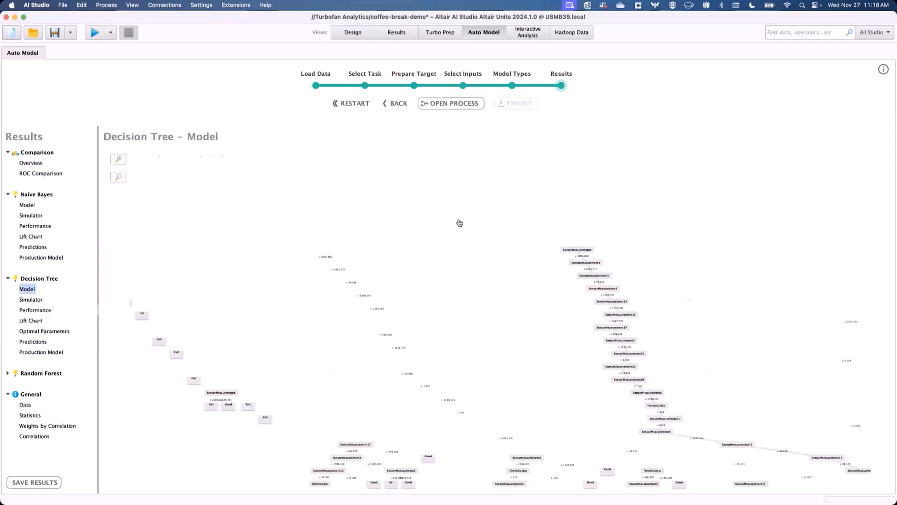
{"action": "left_click", "coordinate": [467, 107]}
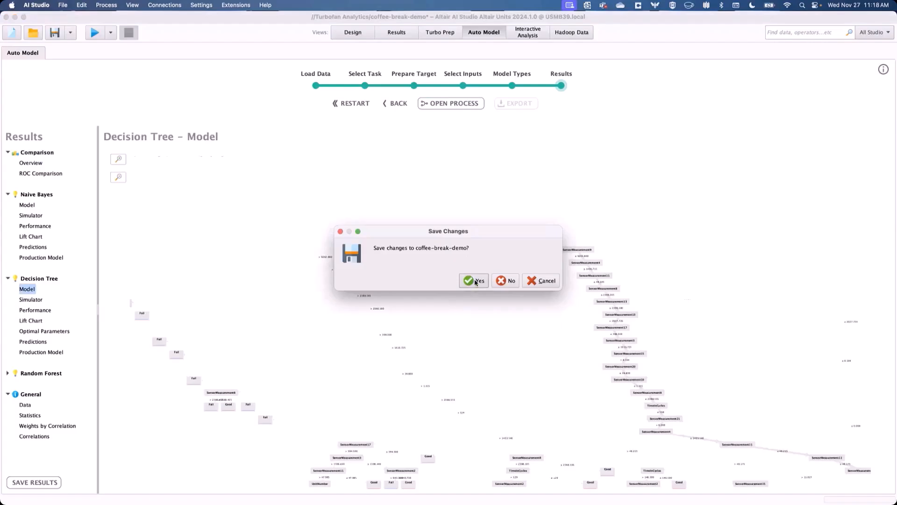
{"action": "left_click", "coordinate": [476, 281]}
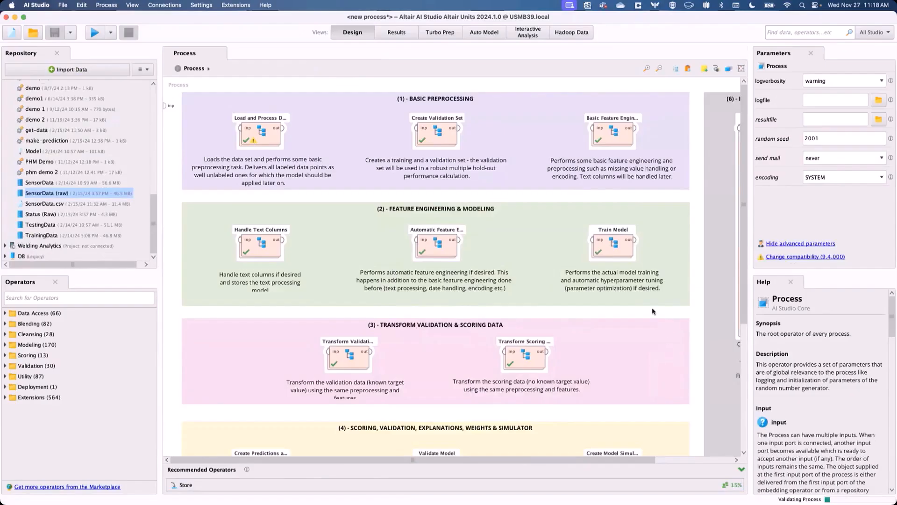
- Inspect the Find Optimal Parameters settings inside the Train Model's Optimize? subprocess
{"action": "double_click", "coordinate": [613, 243]}
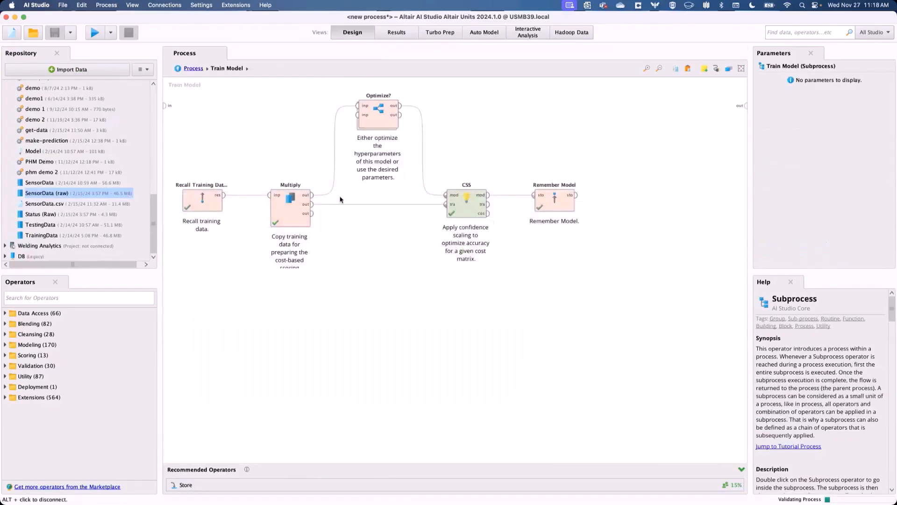
{"action": "double_click", "coordinate": [378, 114]}
{"action": "left_click", "coordinate": [209, 145]}
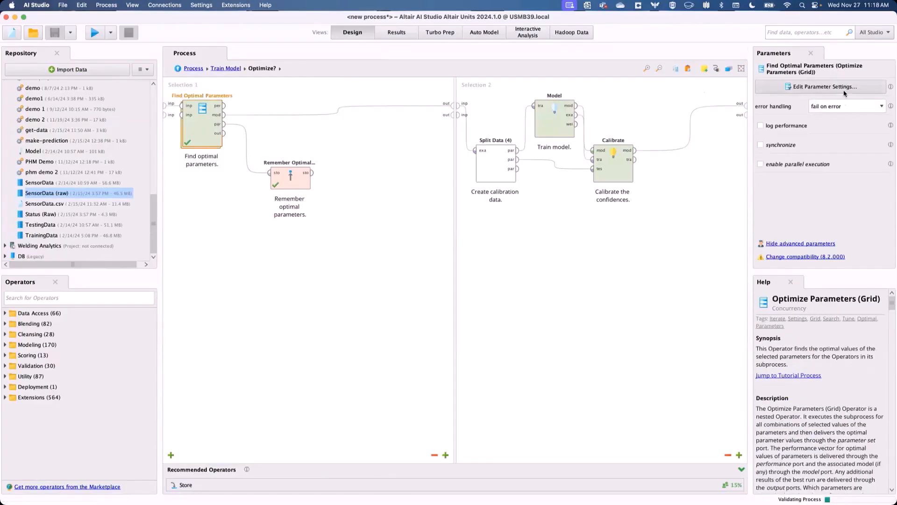
{"action": "left_click", "coordinate": [825, 87]}
{"action": "left_click", "coordinate": [584, 182]}
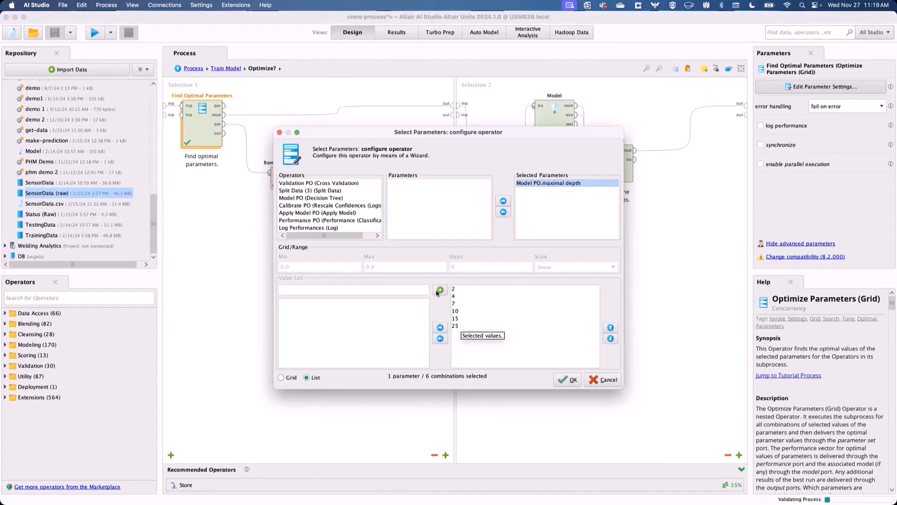
{"action": "left_click", "coordinate": [615, 383]}
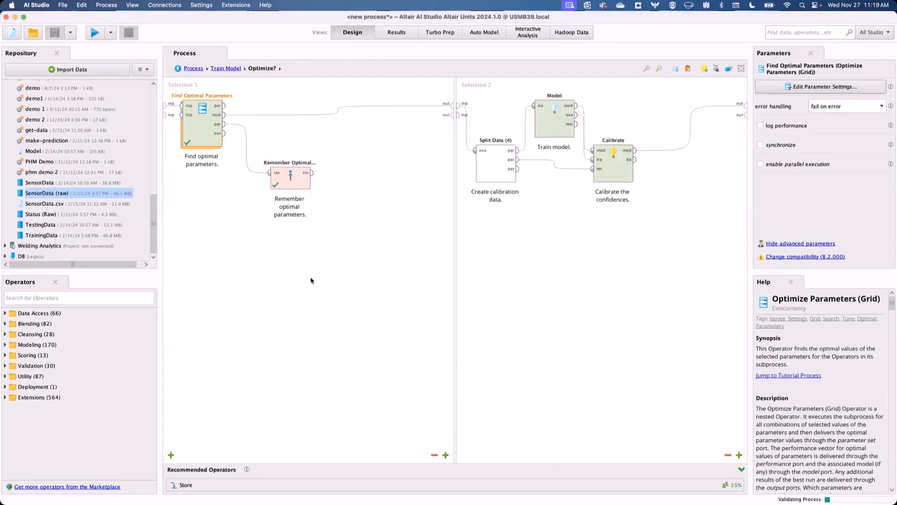